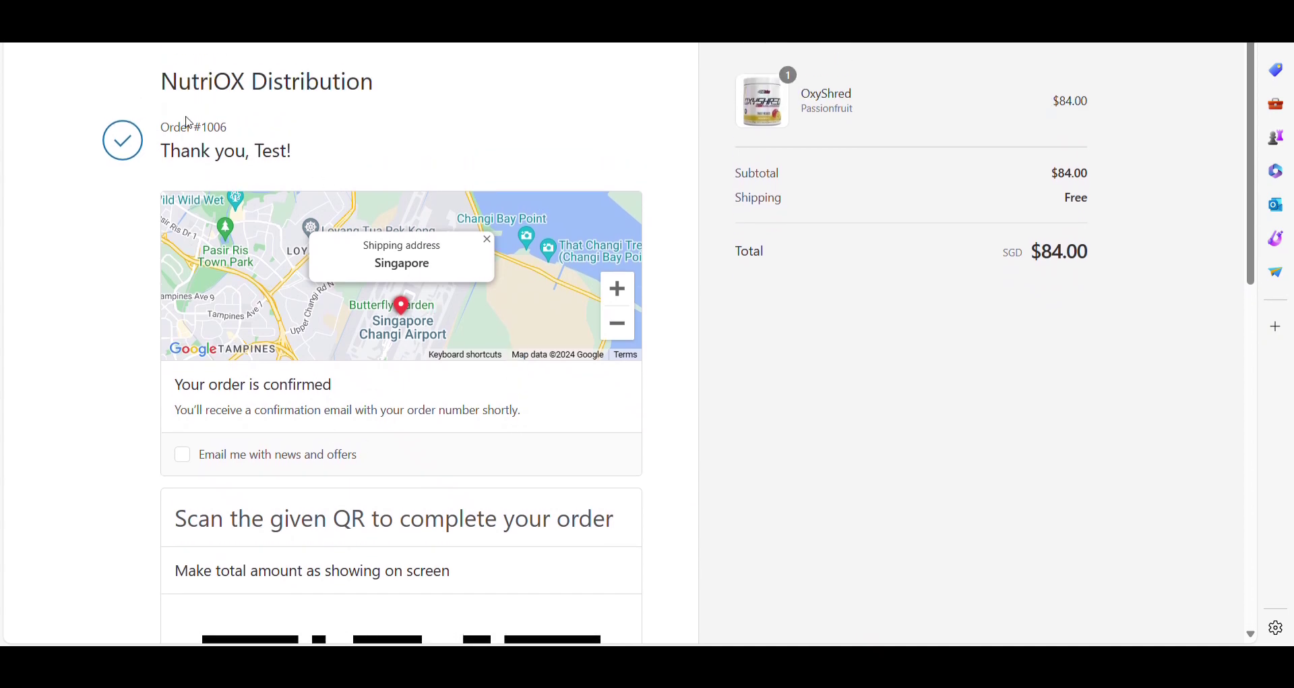
# Step: Scroll through order #1006's thank-you page to review its QR payment section
pyautogui.scroll(-1, 228, 460)
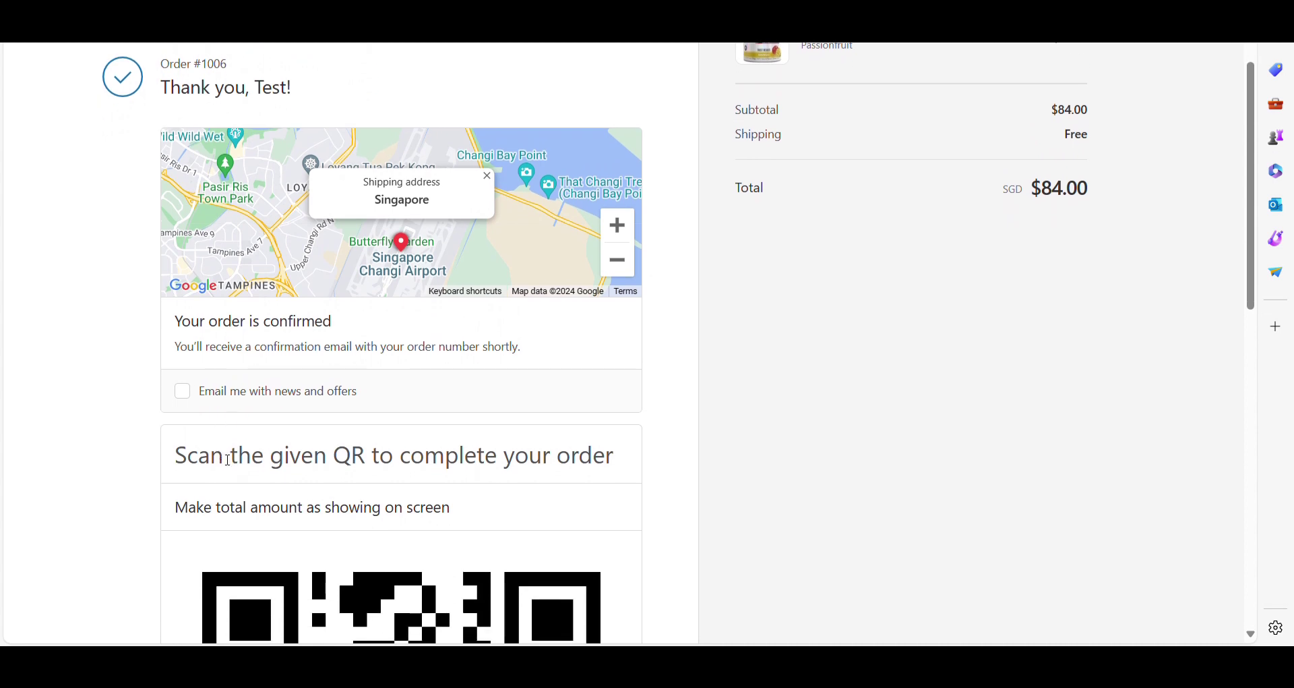
pyautogui.scroll(1, 310, 472)
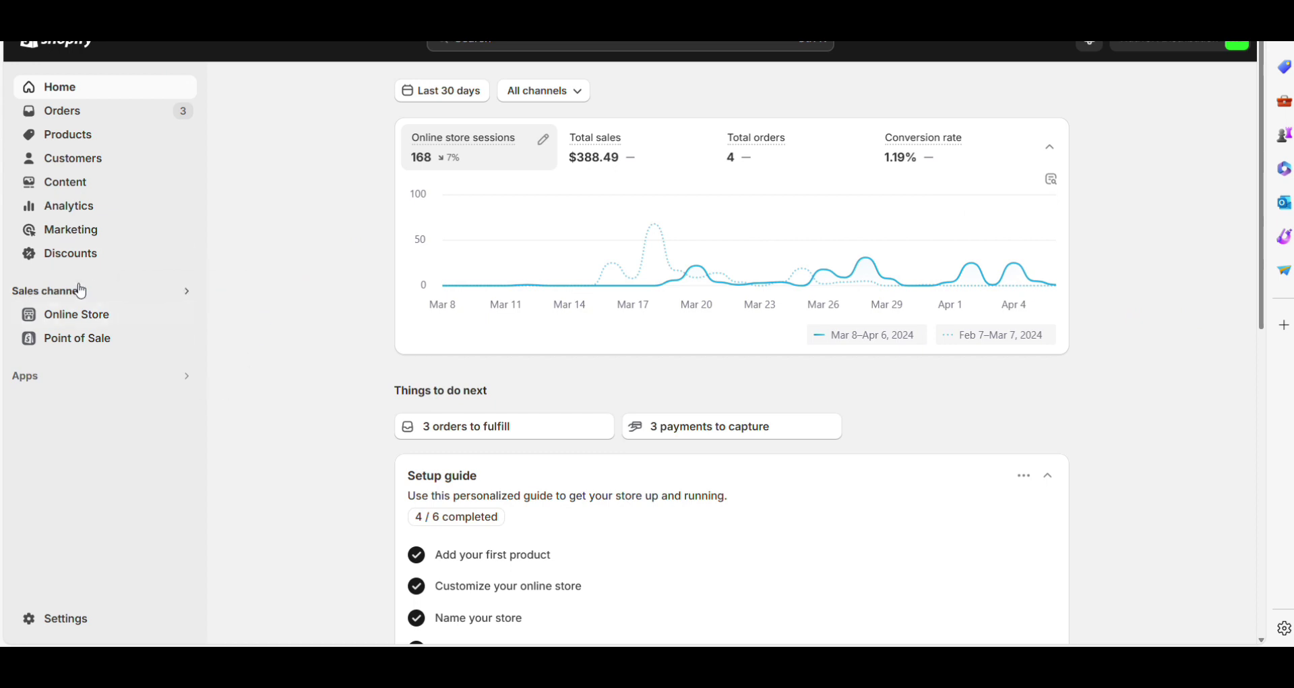
# Step: Go from the admin home into Settings and show the Checkout settings page
pyautogui.click(95, 316)
pyautogui.click(87, 617)
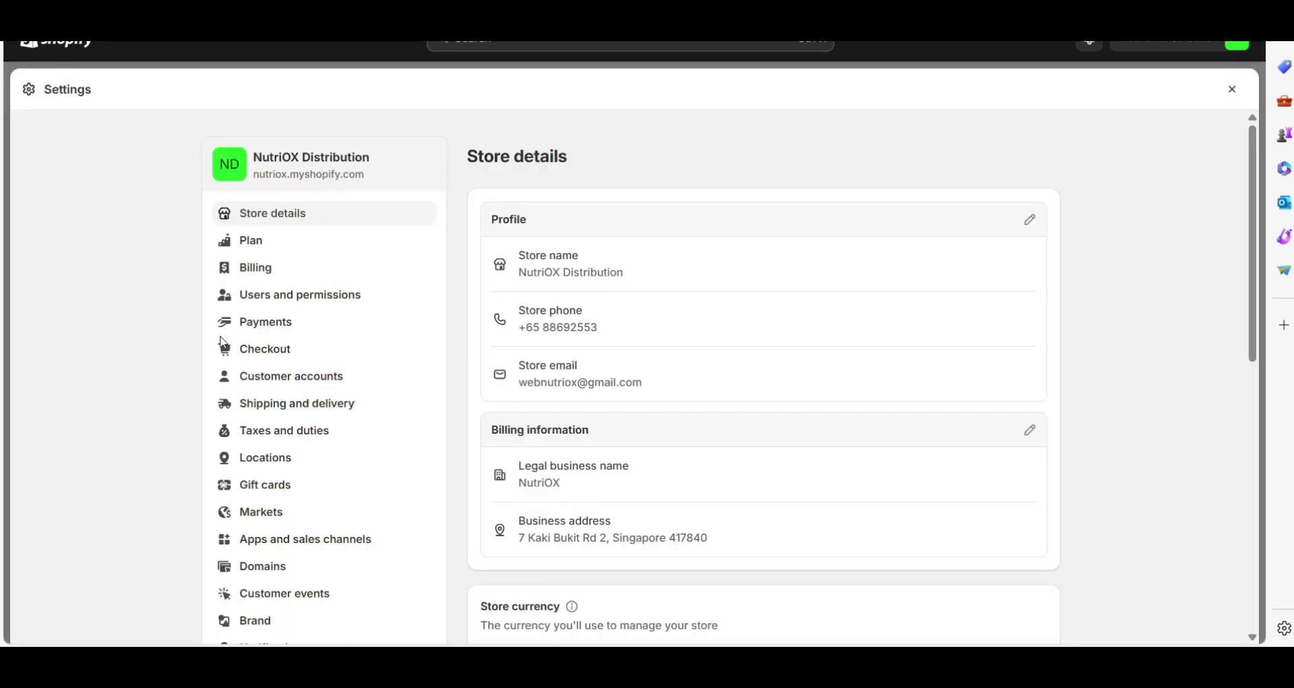
pyautogui.scroll(-1, 191, 402)
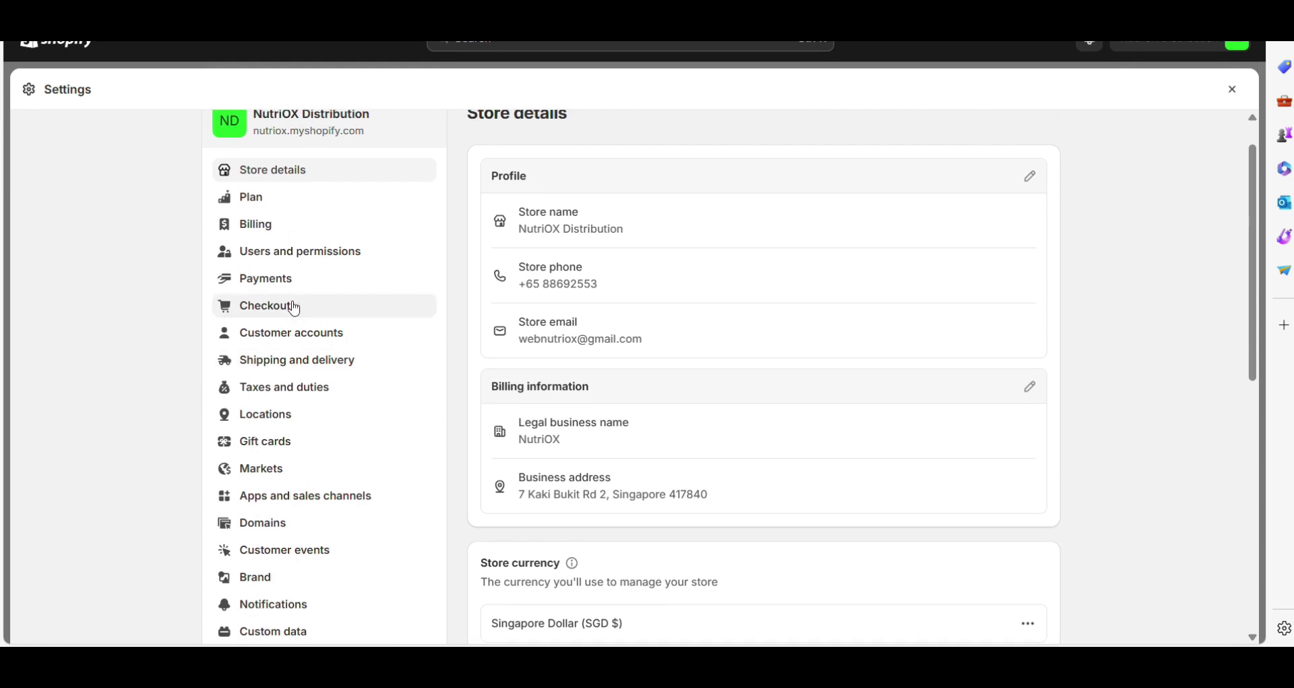
pyautogui.click(295, 307)
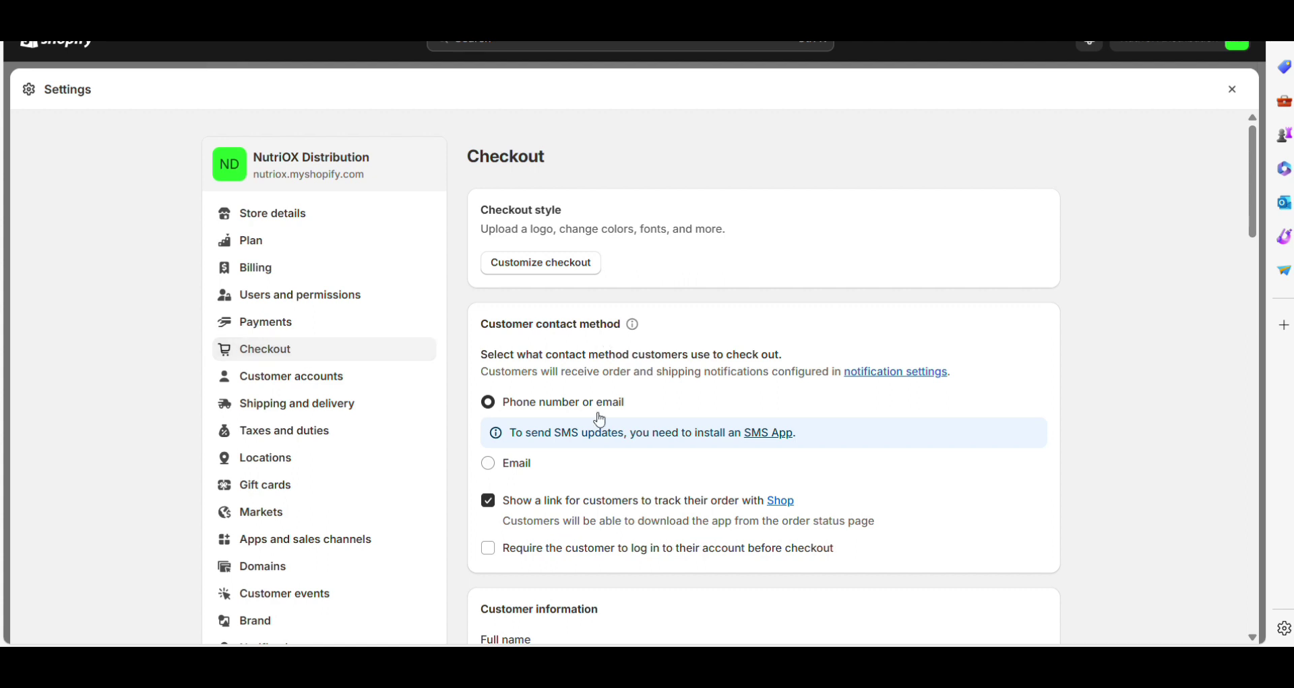
# Step: Scroll down to the Order status page section and enter the Additional scripts box
pyautogui.scroll(-5, 600, 420)
pyautogui.scroll(-5, 600, 420)
pyautogui.scroll(-10, 597, 418)
pyautogui.scroll(-5, 596, 418)
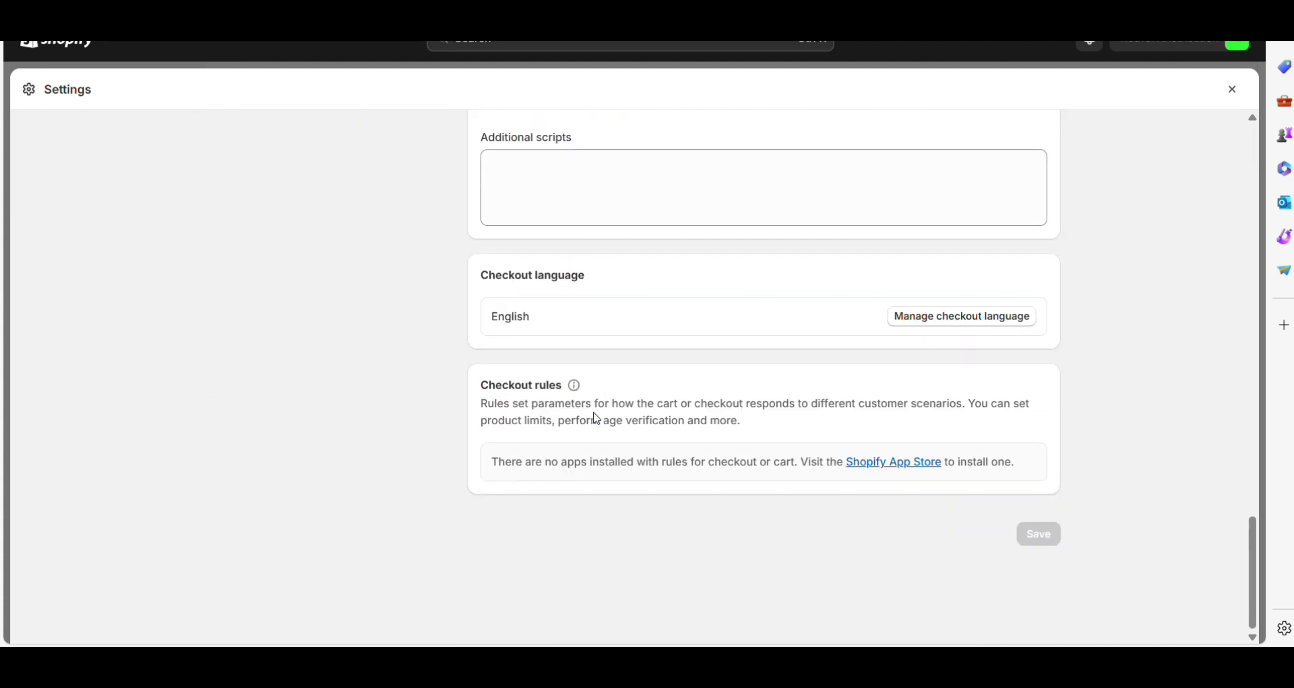
pyautogui.scroll(3, 598, 424)
pyautogui.click(530, 369)
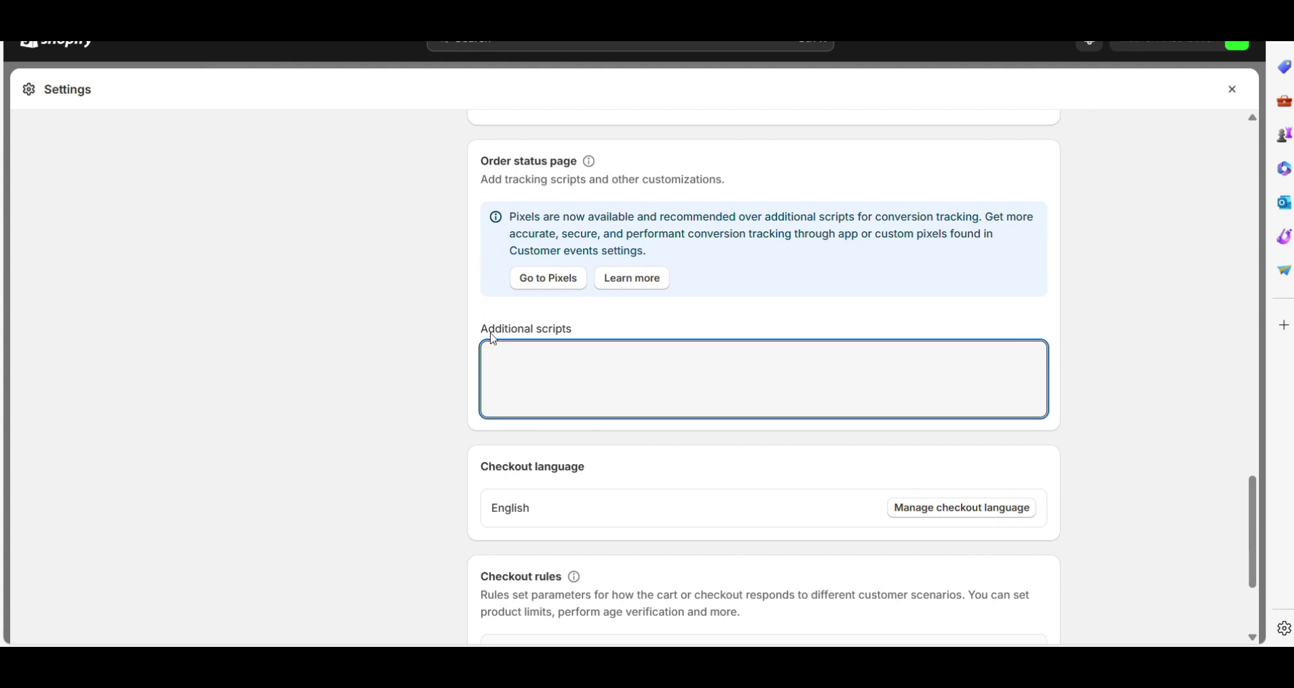
# Step: Highlight the Additional scripts heading several times, then refocus the empty scripts box
pyautogui.moveTo(482, 329); pyautogui.dragTo(605, 334)
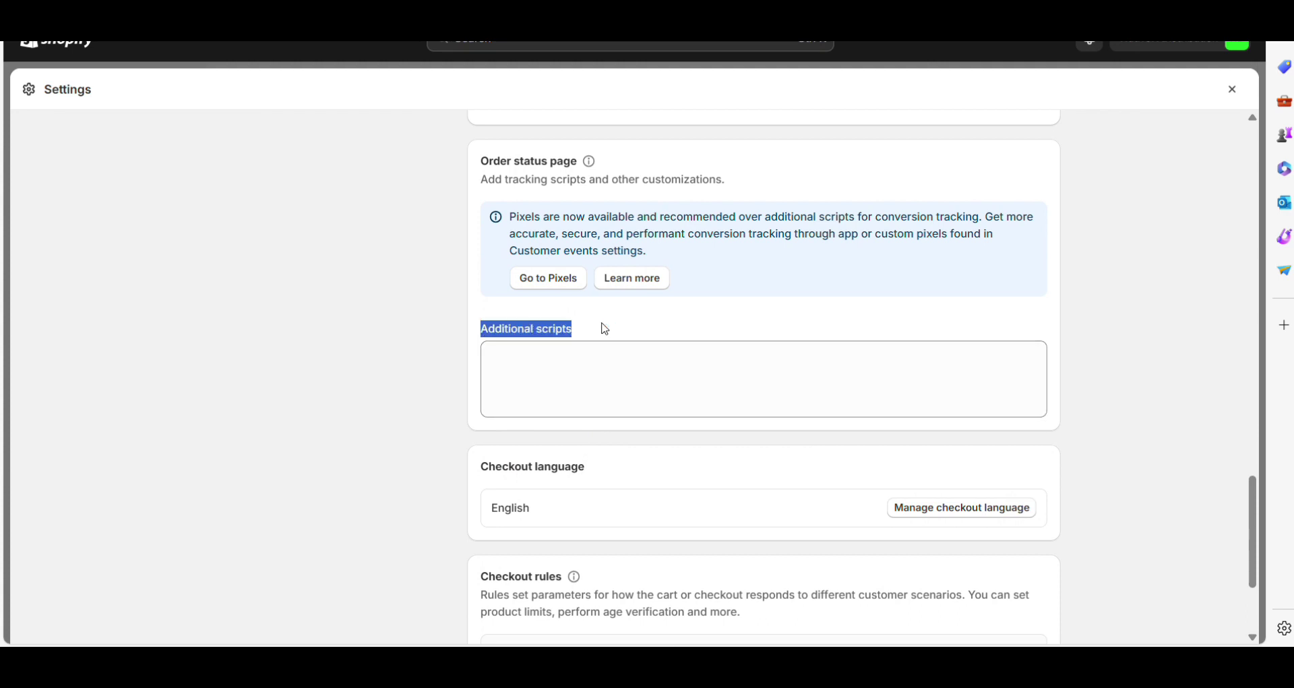
pyautogui.click(575, 388)
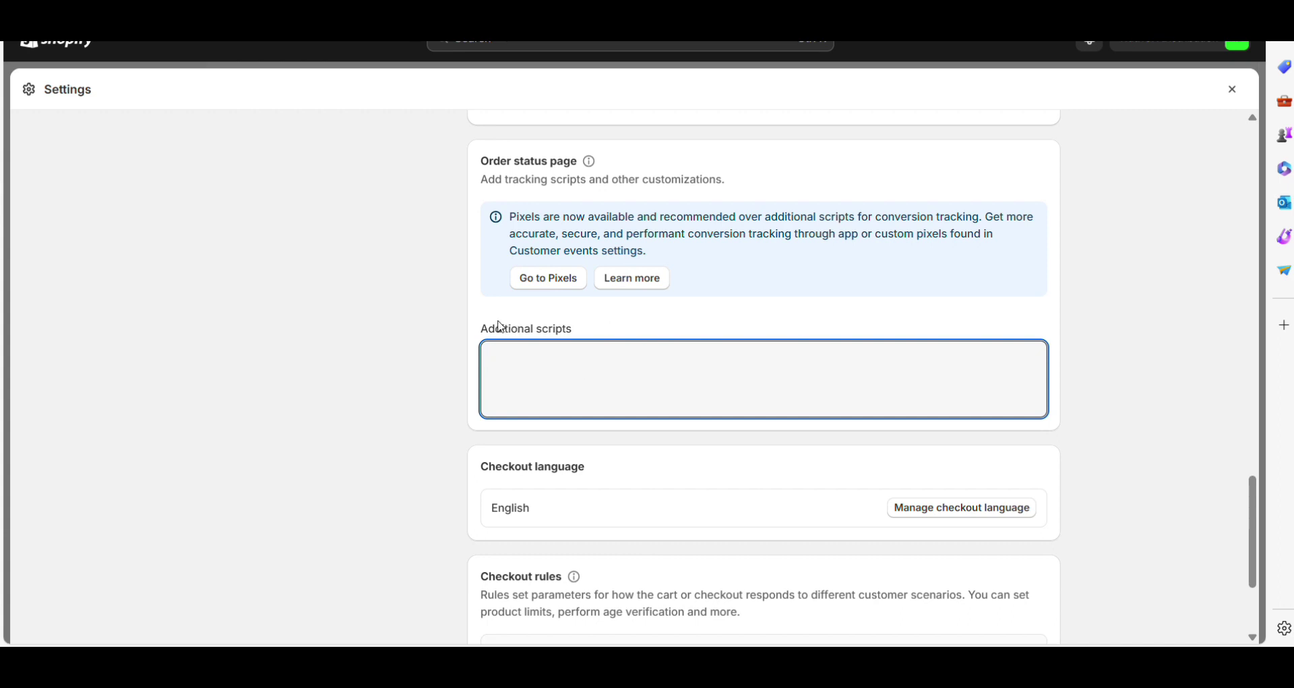
pyautogui.moveTo(480, 329); pyautogui.dragTo(600, 339)
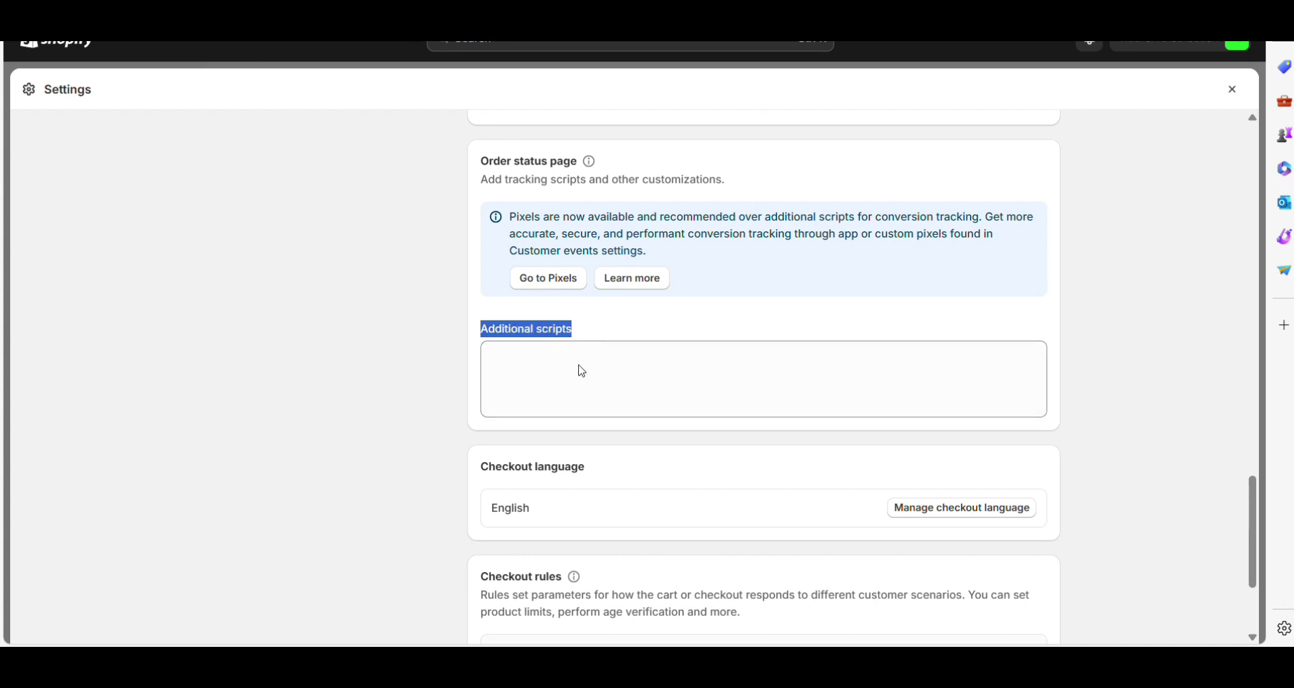
pyautogui.click(581, 381)
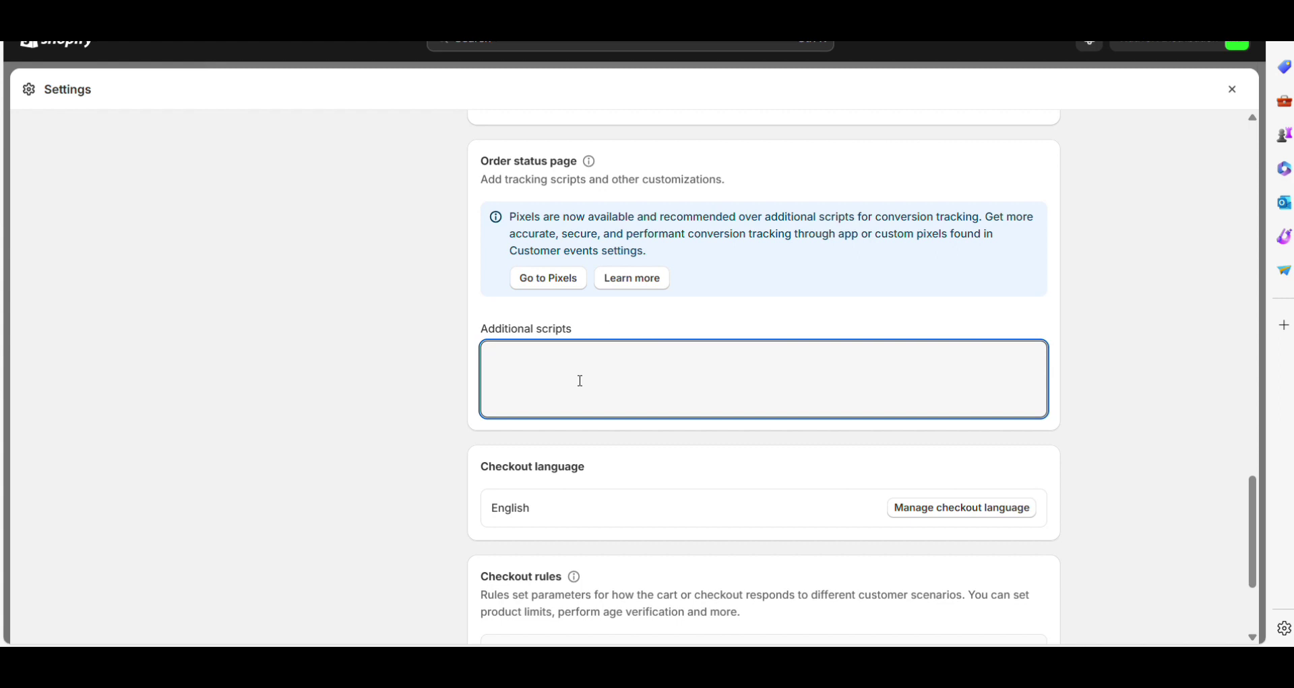
pyautogui.moveTo(477, 329); pyautogui.dragTo(588, 330)
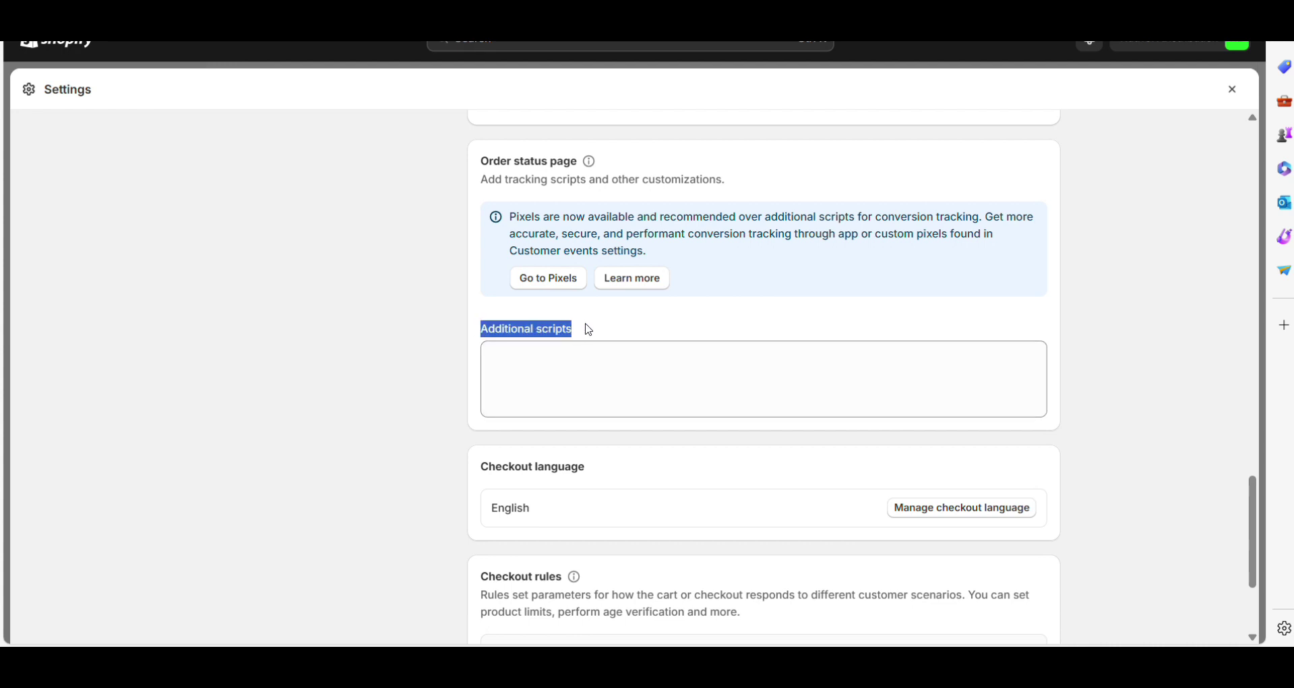
pyautogui.click(471, 355)
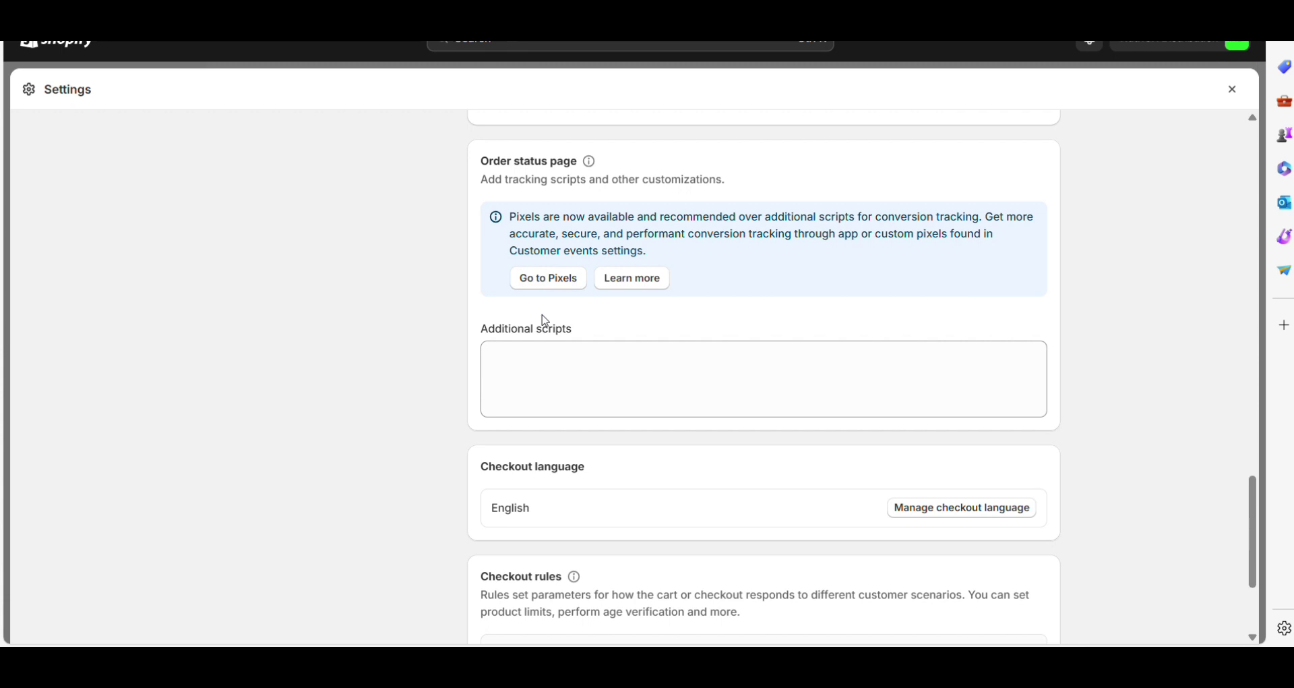
pyautogui.moveTo(480, 331); pyautogui.dragTo(598, 330)
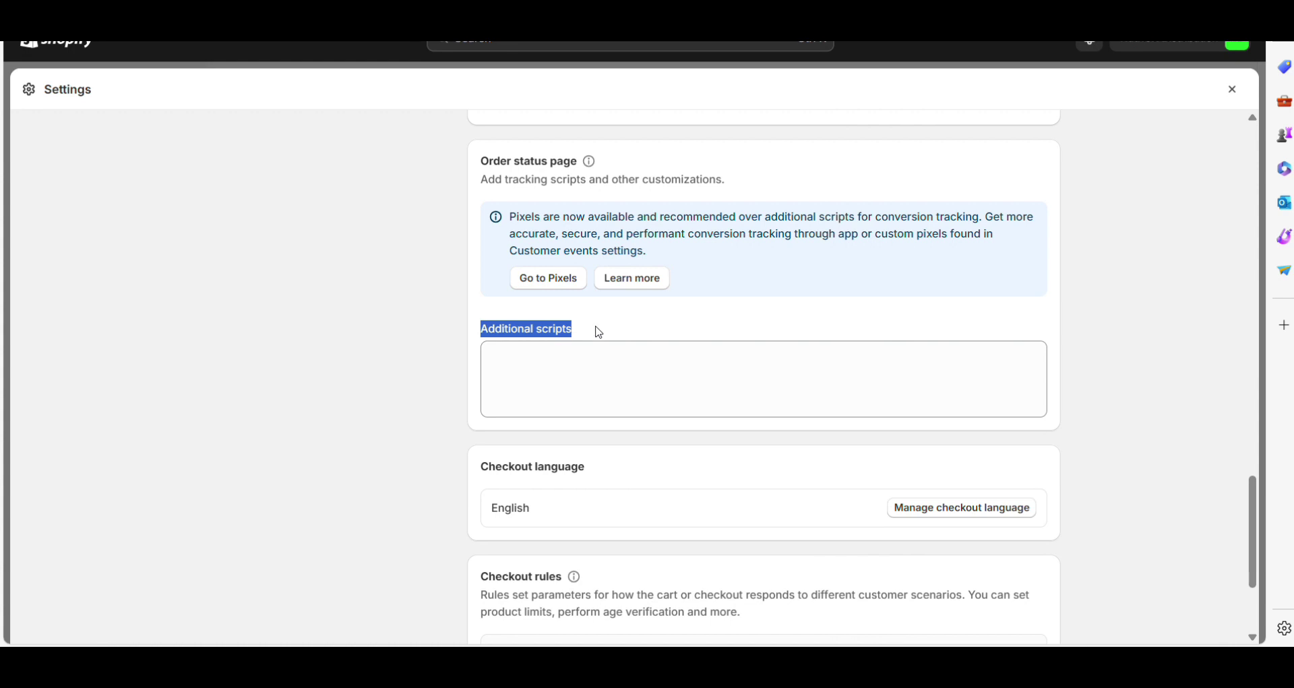
pyautogui.click(594, 381)
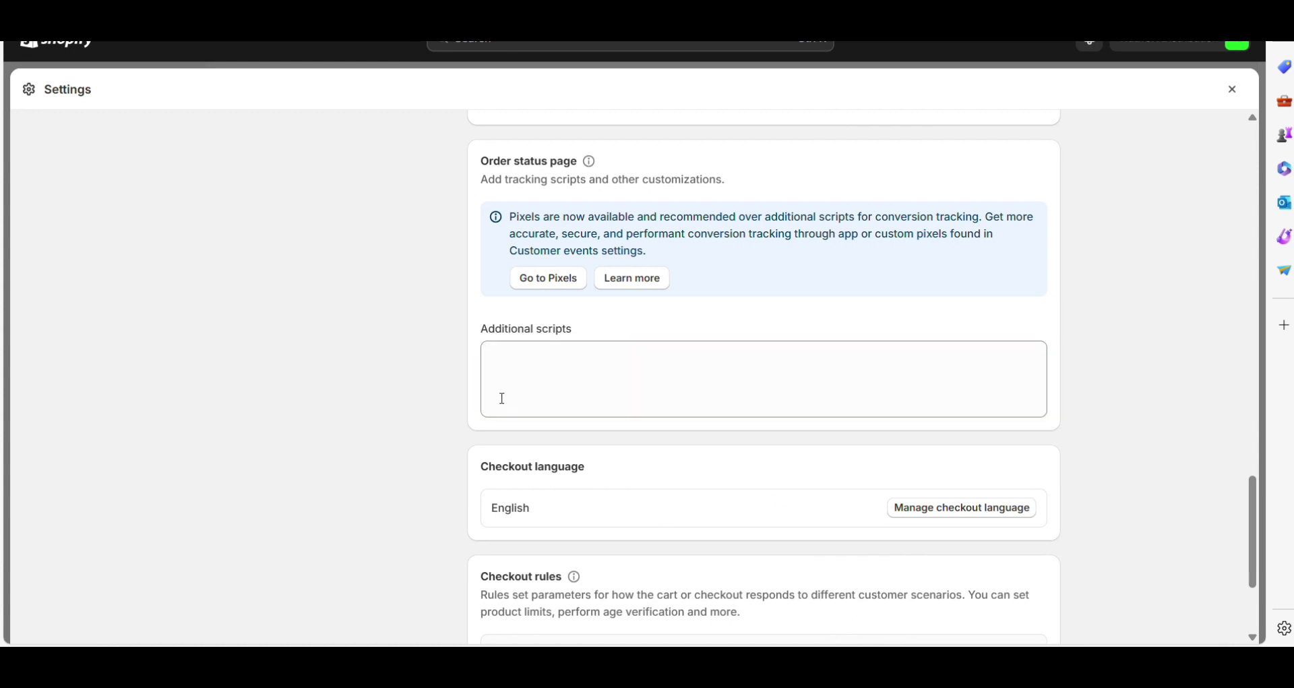
# Step: Add opening and closing <script> tags with a blank line between them
pyautogui.write('<scrip')
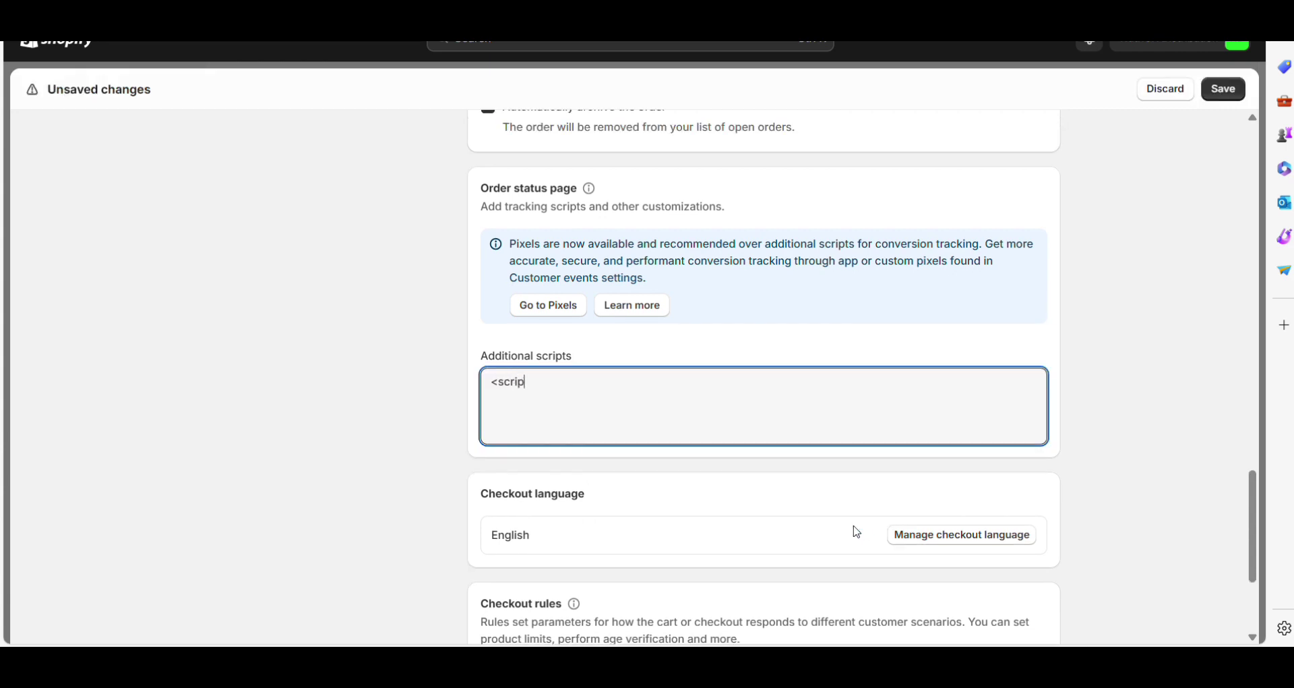
pyautogui.write('t>')
pyautogui.press('Return')
pyautogui.write('</scrip>')
pyautogui.press('BackSpace')
pyautogui.write('t>')
pyautogui.press('Up')
pyautogui.press('Return')
pyautogui.click(857, 532)
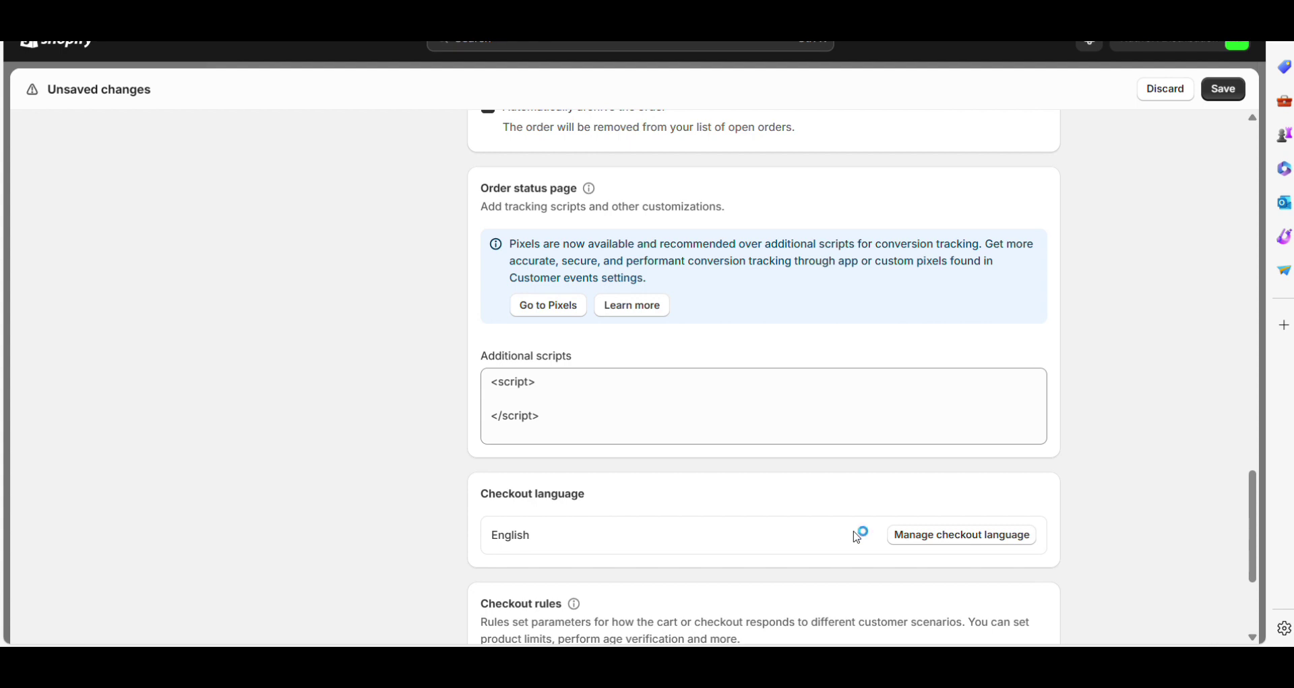
pyautogui.hotkey('shift', 'Tab')
# Step: Add the Shopify.checkout addcontentBox() call with empty lines inside for content
pyautogui.write('Shopify')
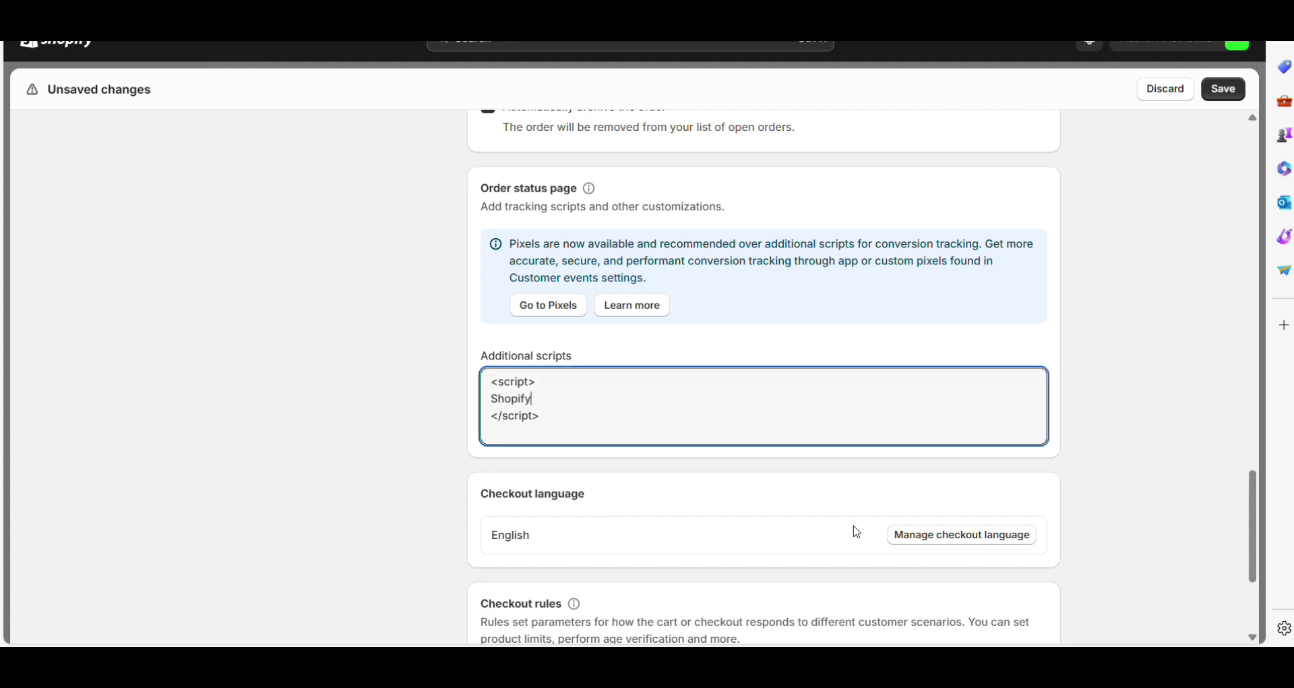
pyautogui.write('.checkout.')
pyautogui.click(856, 532)
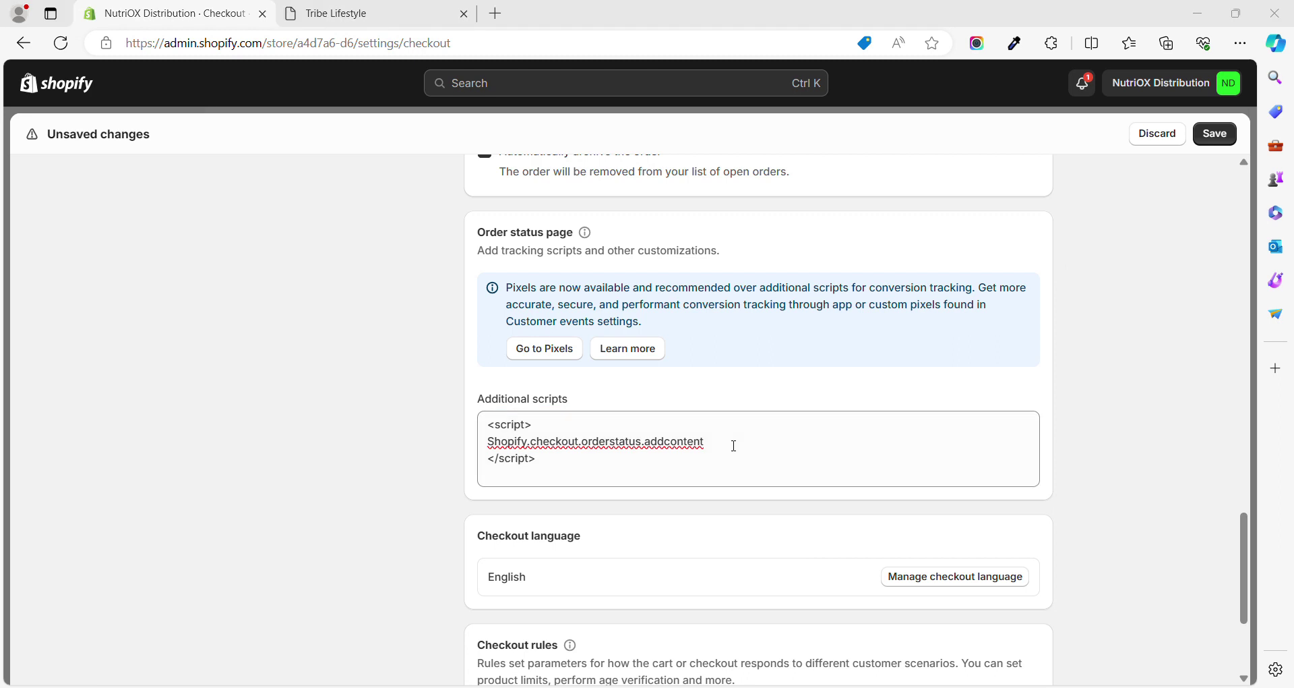
pyautogui.write('Bo')
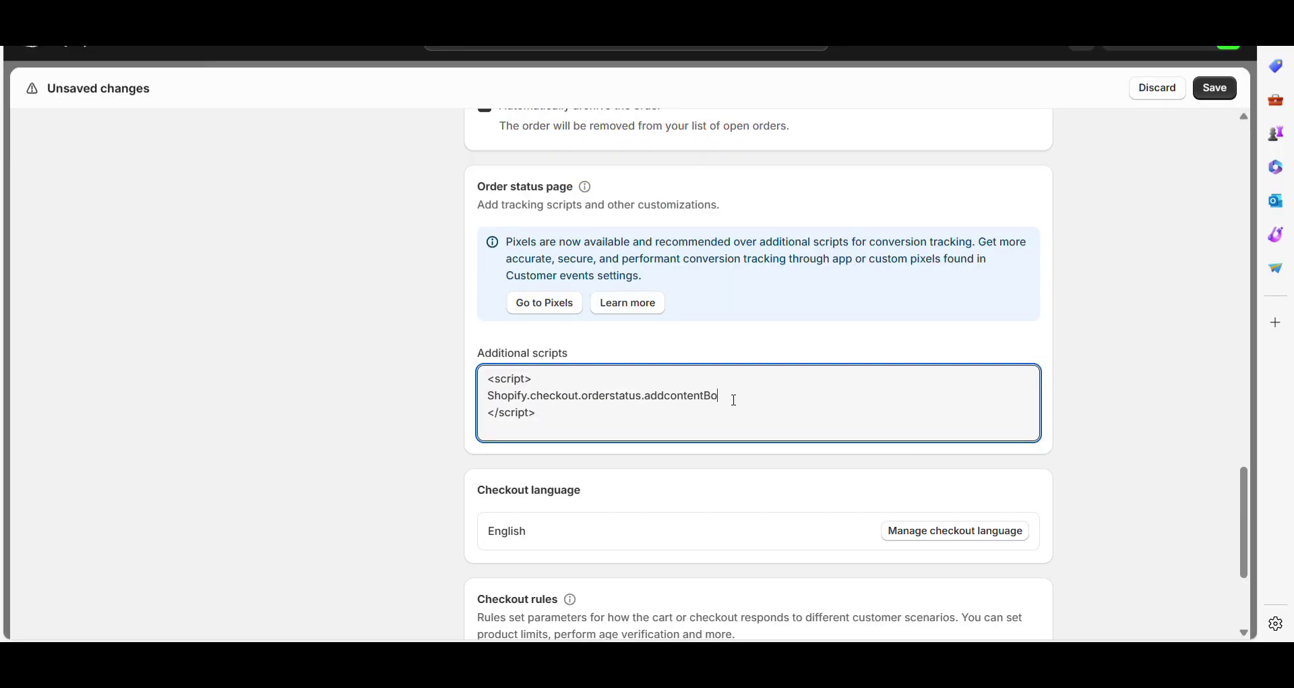
pyautogui.write('x(')
pyautogui.press('Return')
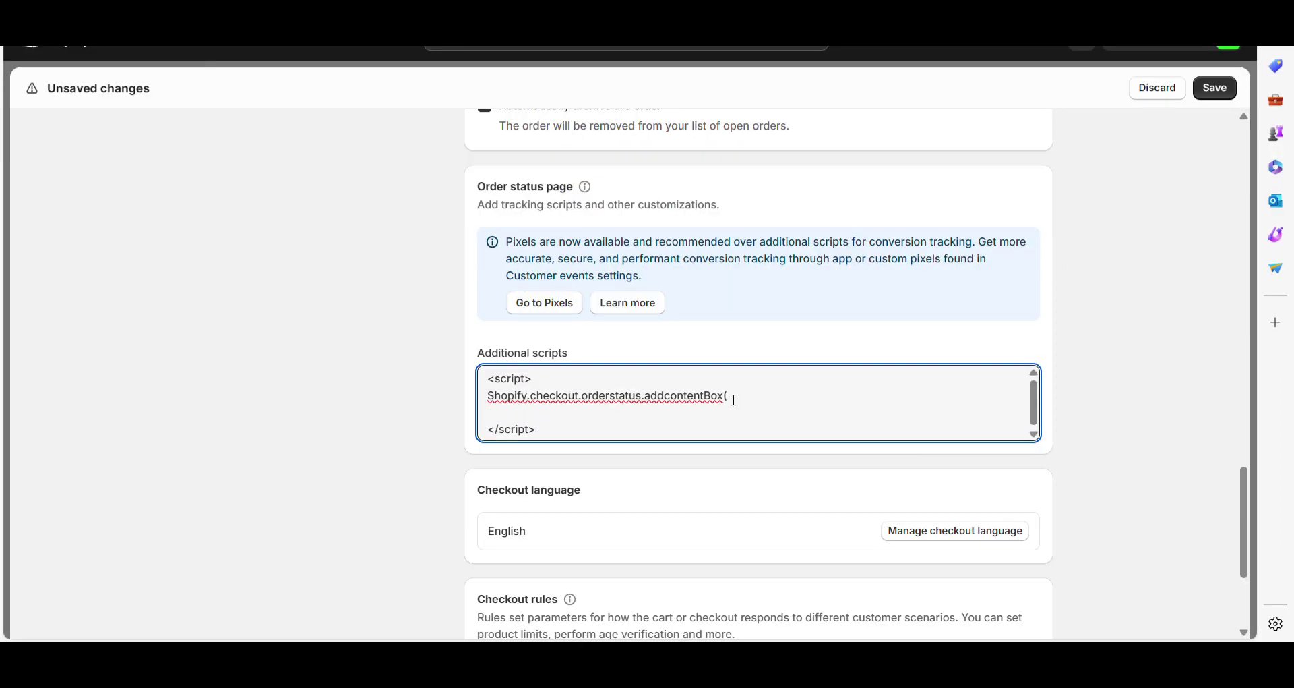
pyautogui.write(')')
pyautogui.press('Return')
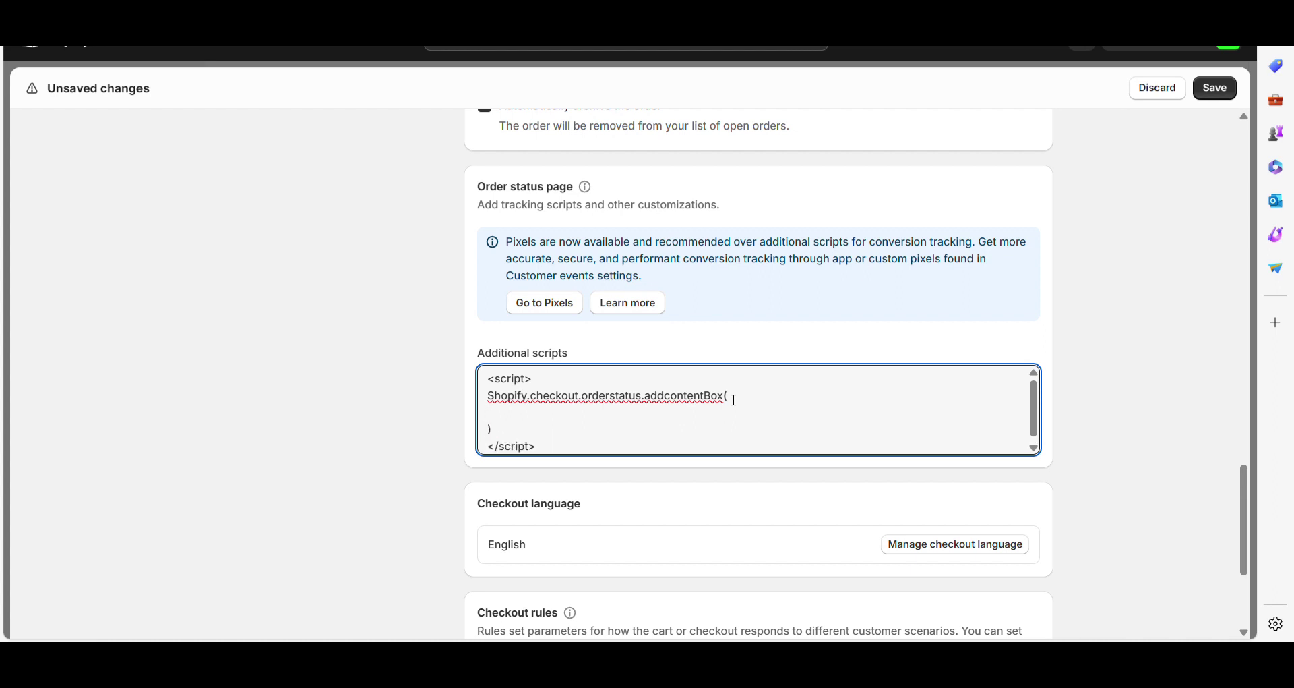
pyautogui.press('Return')
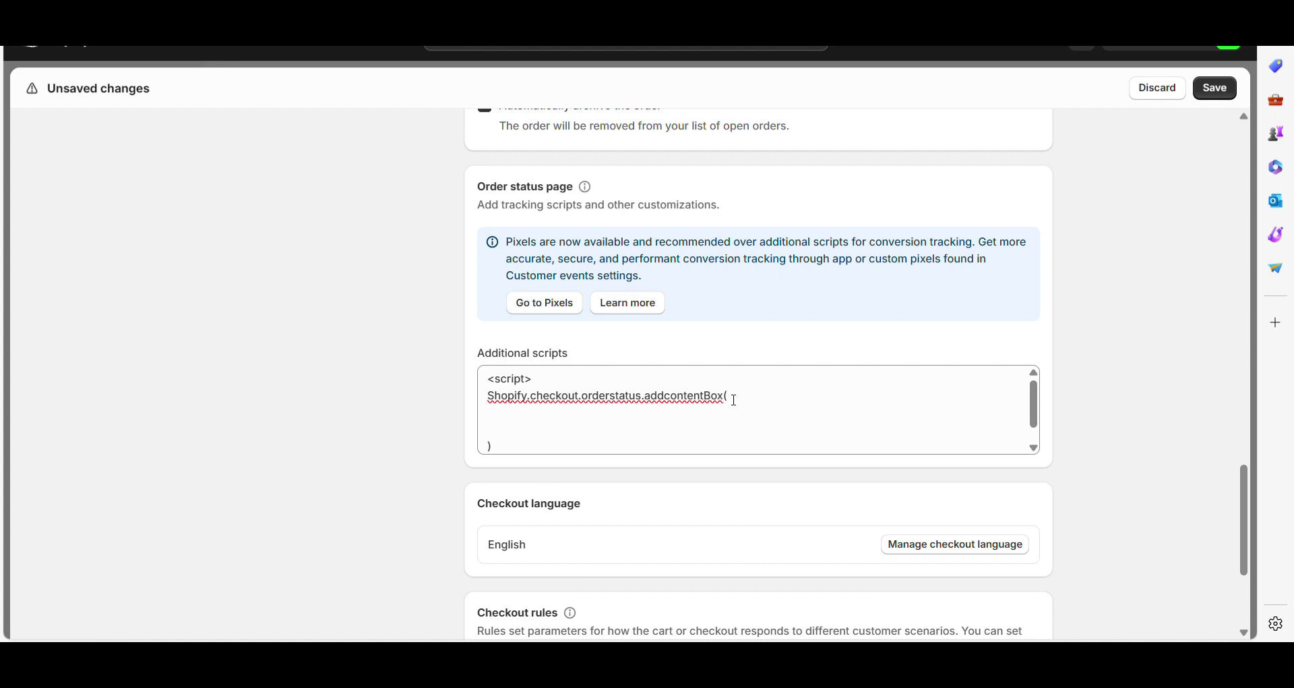
pyautogui.hotkey('alt', 'Tab')
# Step: Add an <h1> line holding the pasted scan-QR heading
pyautogui.write('<h1')
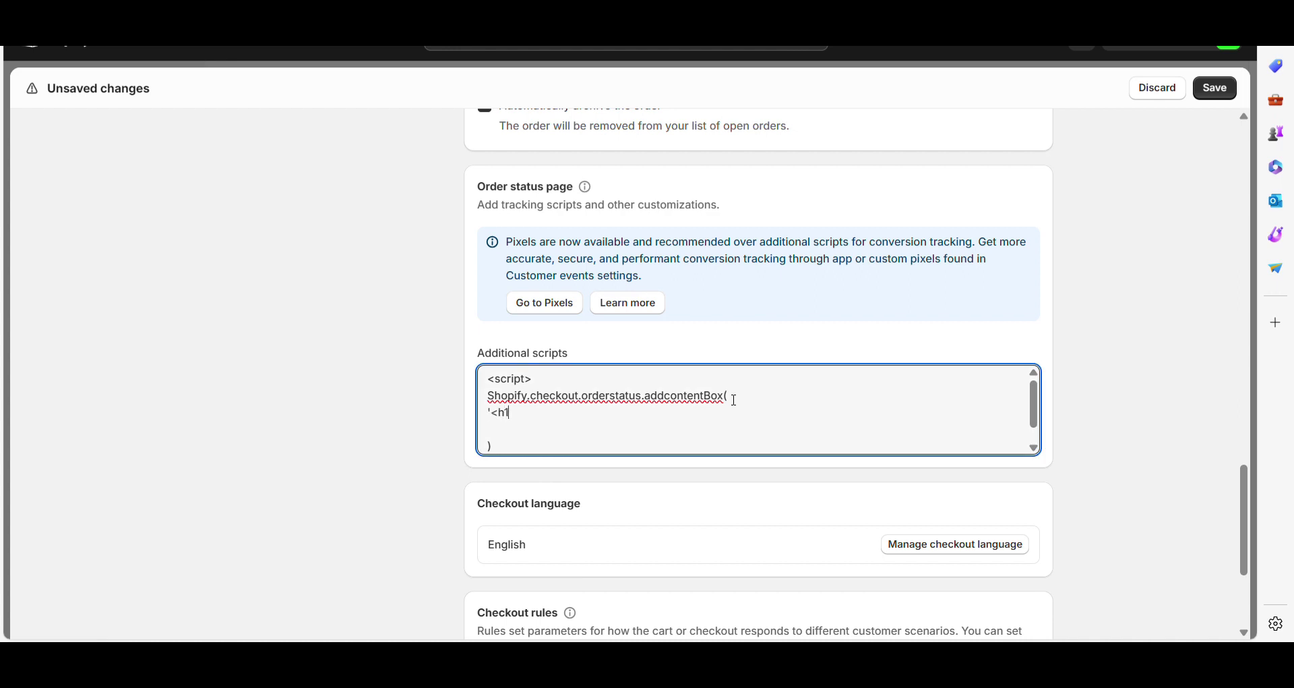
pyautogui.write('>')
pyautogui.write('</h')
pyautogui.write('q')
pyautogui.press('BackSpace')
pyautogui.write('1')
pyautogui.write('>')
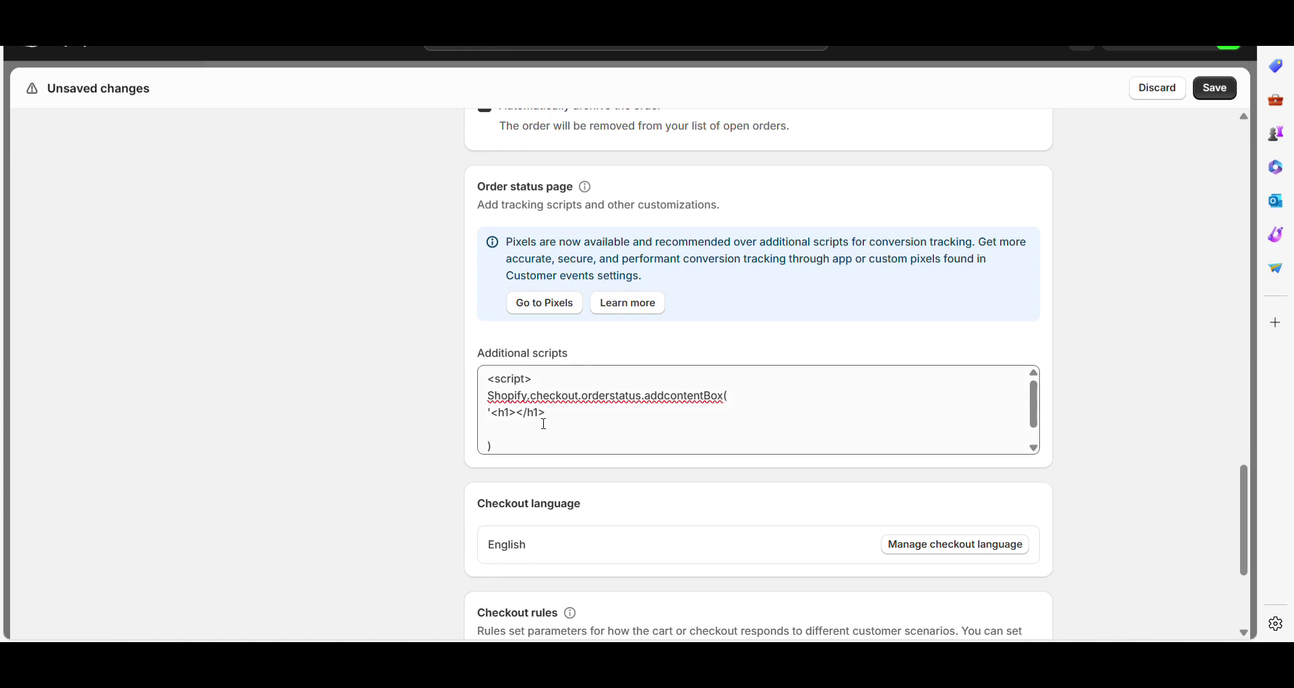
pyautogui.click(522, 419)
pyautogui.write('Scan the given QR  to complete your order')
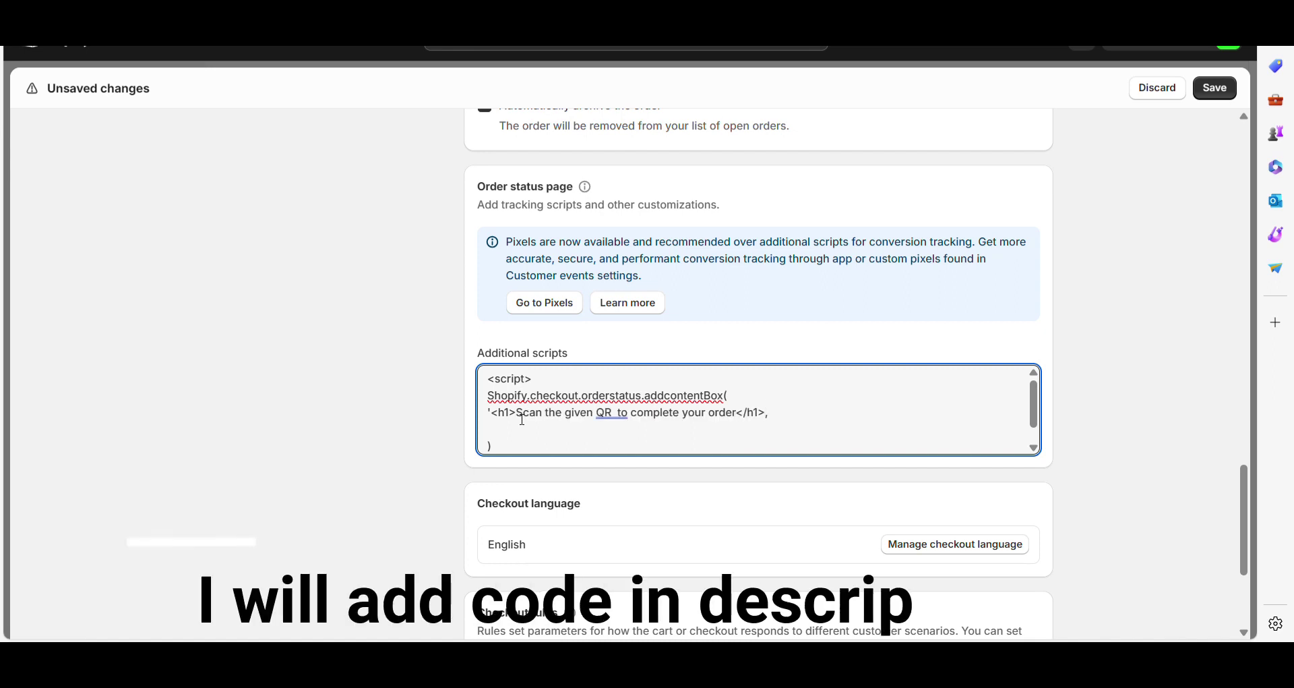
# Step: Add the <h2> subheading about the total amount and the QR image line
pyautogui.press('Return')
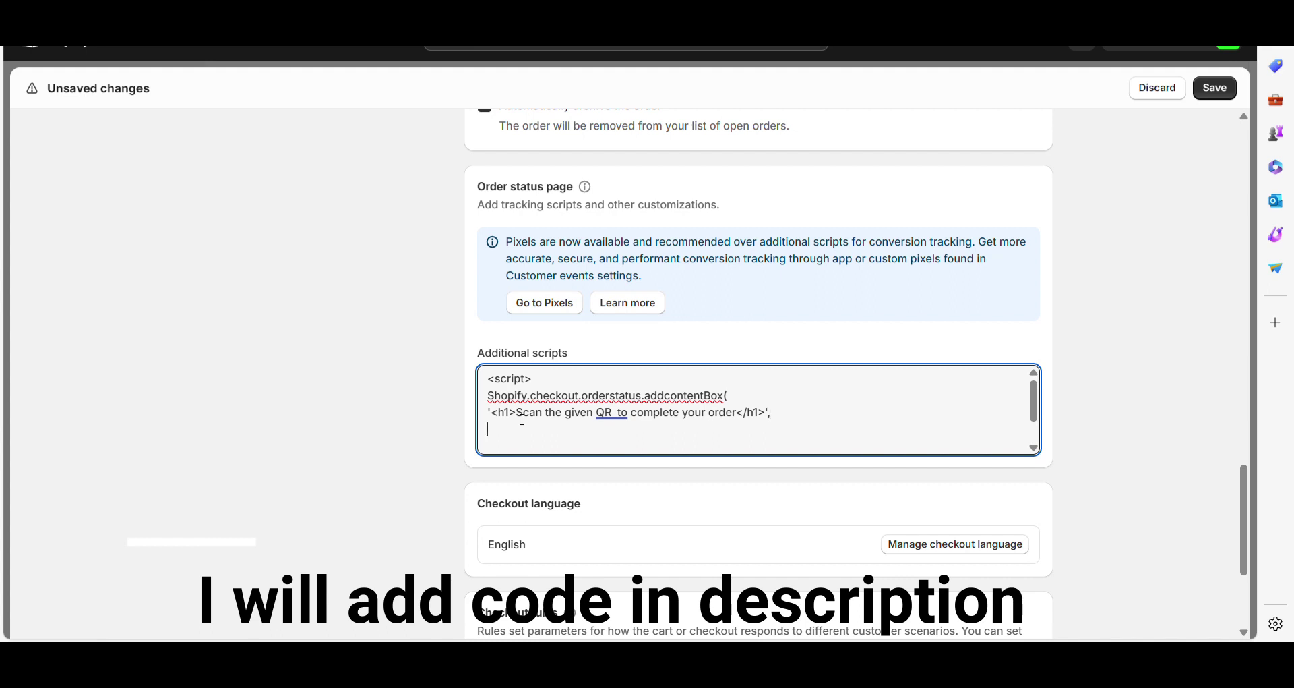
pyautogui.write("'<")
pyautogui.write('h2>')
pyautogui.write('</h2>')
pyautogui.write('Make total amount as showing on screen')
pyautogui.press('Return')
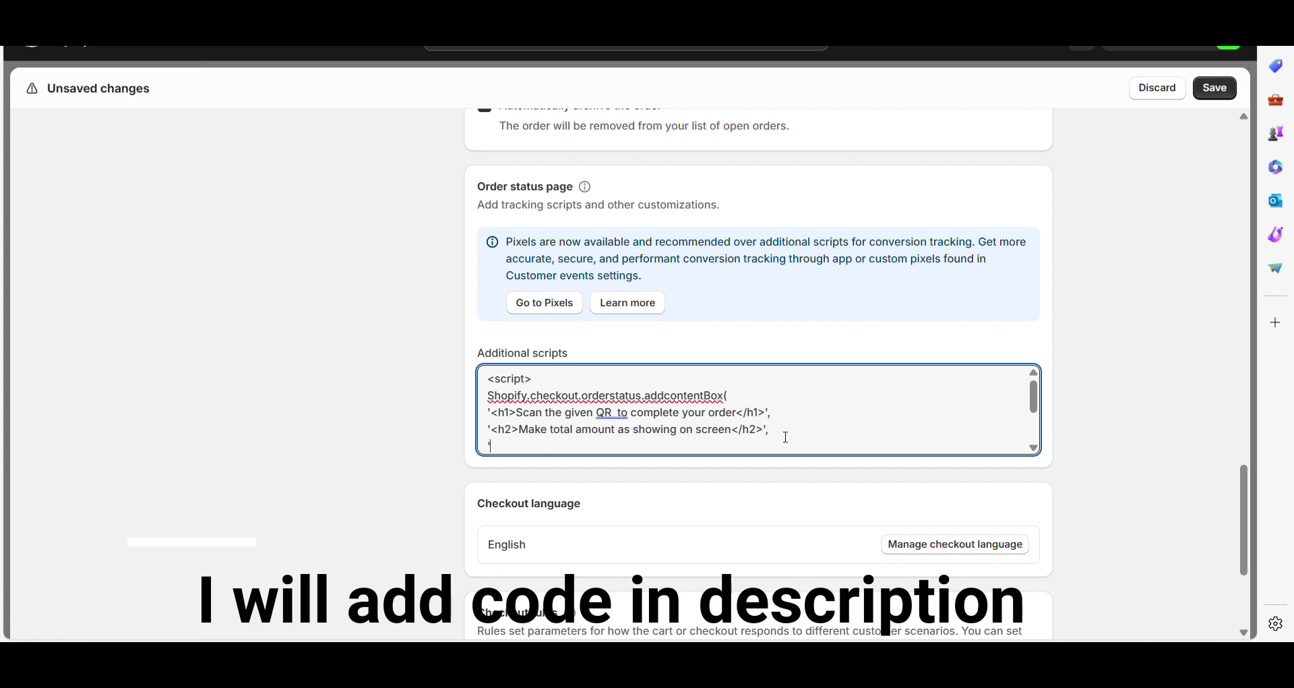
pyautogui.hotkey('ctrl', 'v')
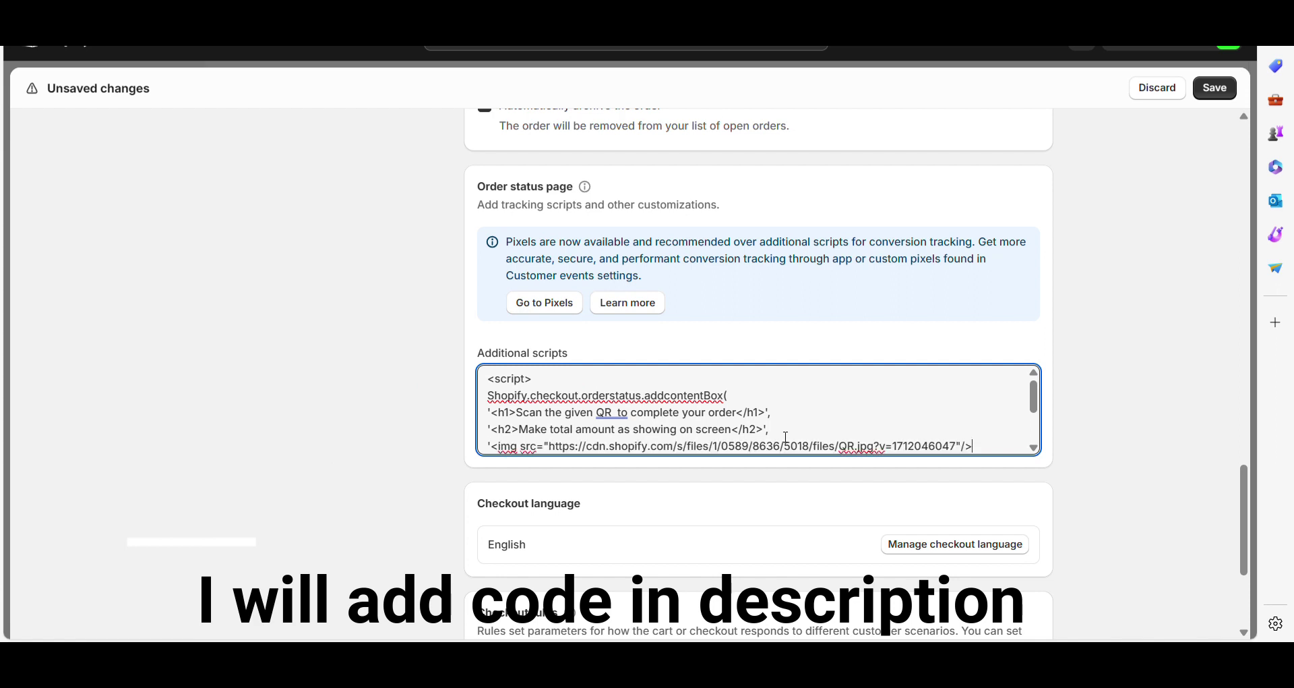
pyautogui.write("'")
# Step: Close the call, remove extra blank lines below the image, and save the scripts
pyautogui.press('Return')
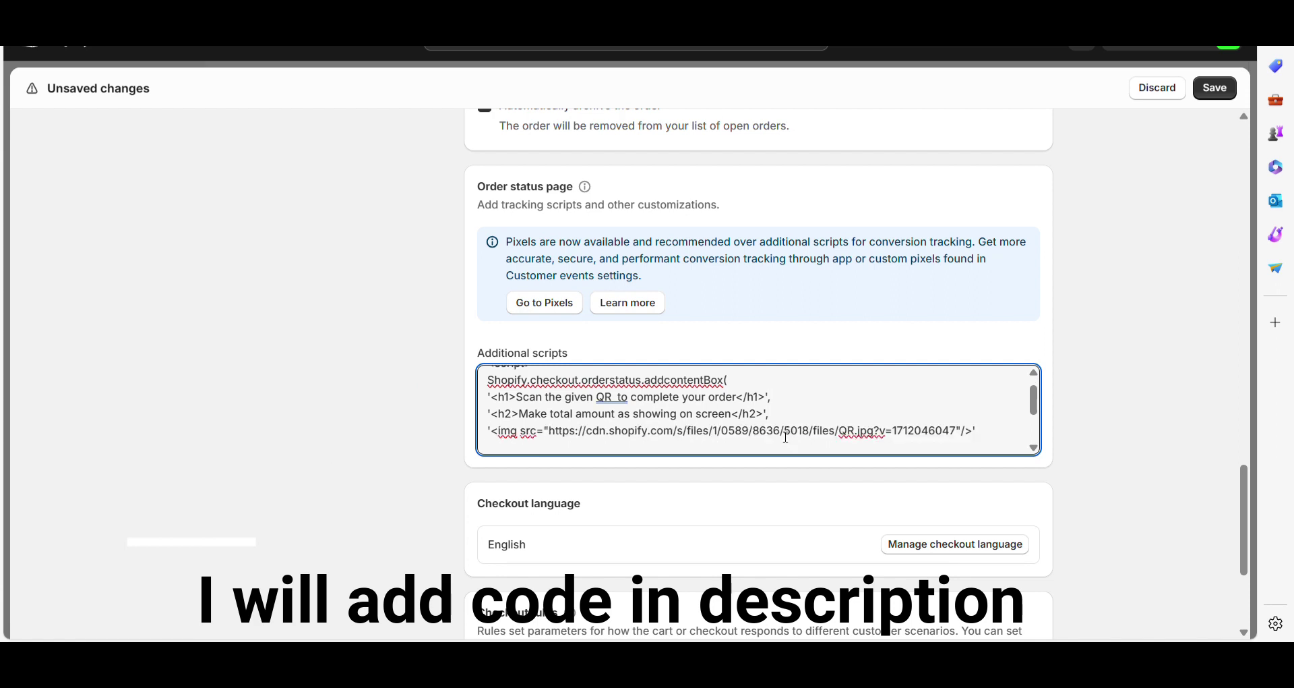
pyautogui.press('Return')
pyautogui.press('Return')
pyautogui.press('Return')
pyautogui.write(')')
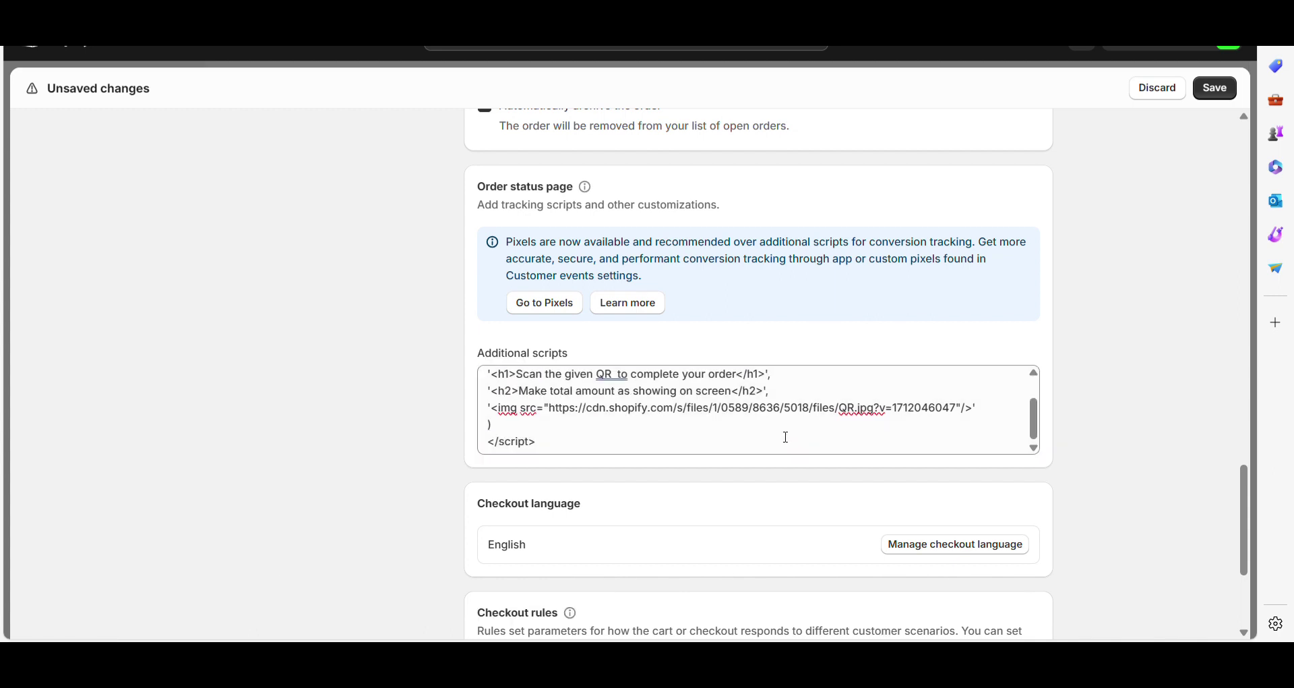
pyautogui.click(786, 437)
pyautogui.press('BackSpace')
pyautogui.press('BackSpace')
pyautogui.press('BackSpace')
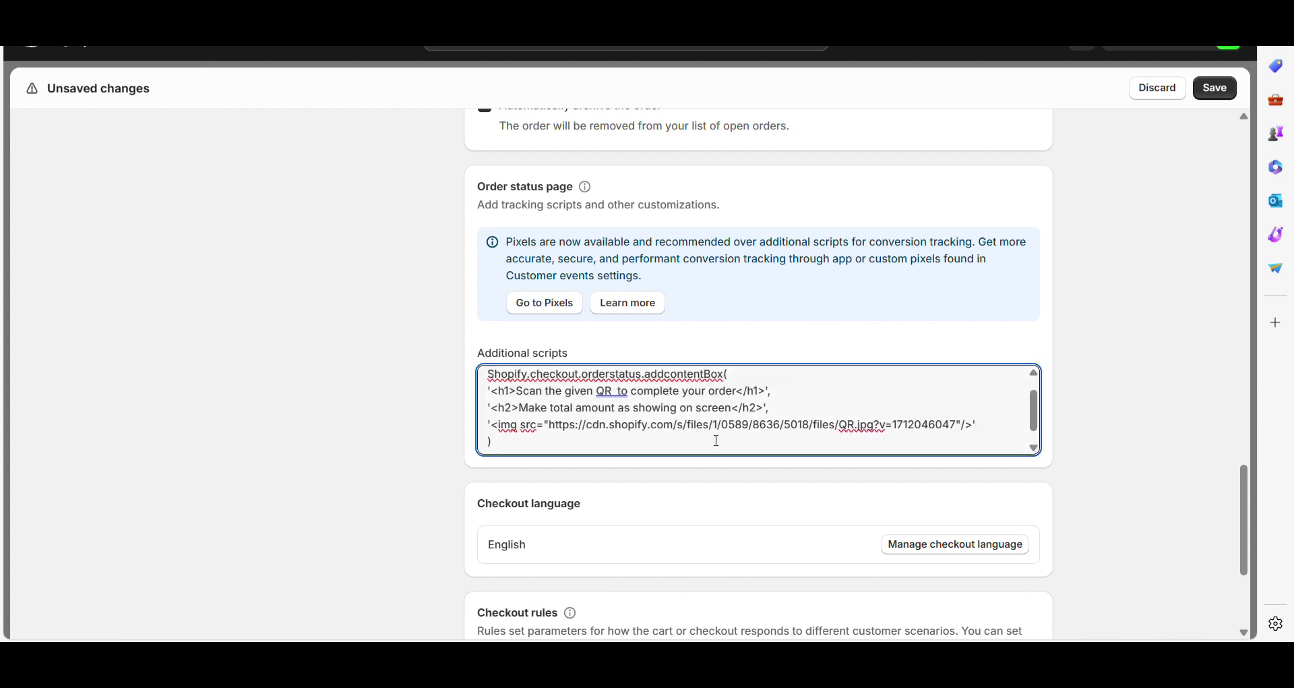
pyautogui.press('BackSpace')
pyautogui.press('BackSpace')
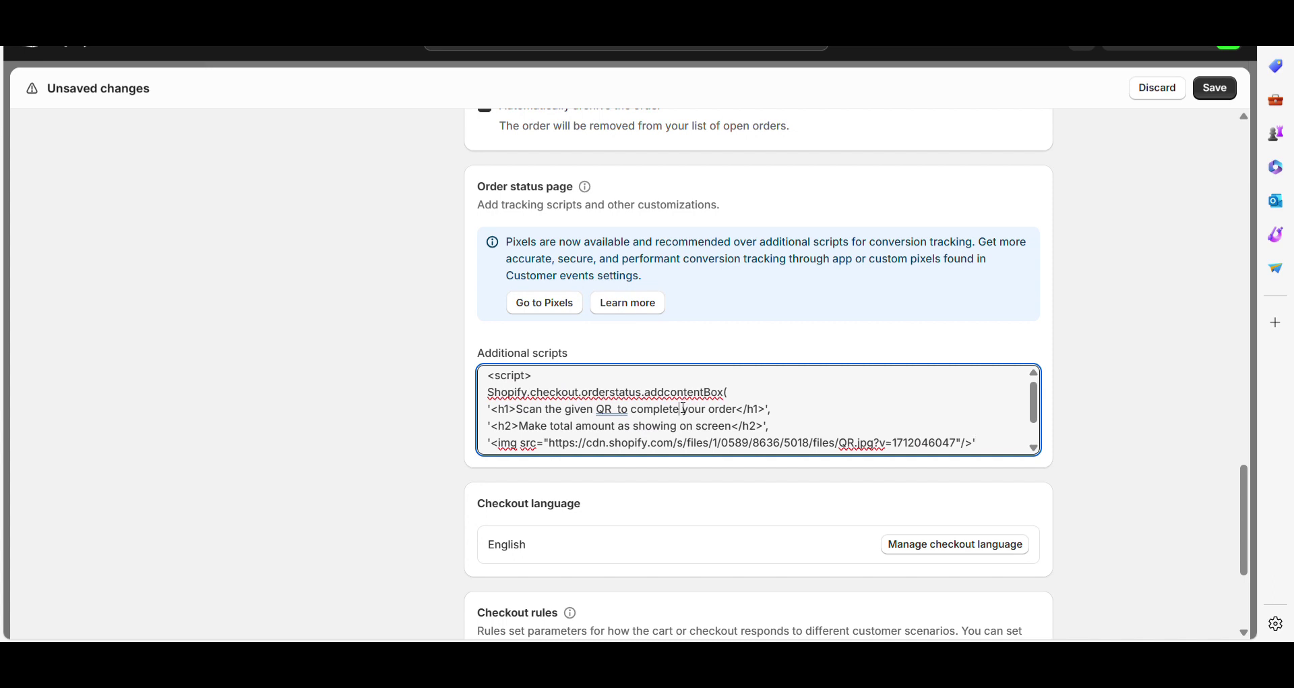
pyautogui.scroll(-1, 683, 408)
pyautogui.scroll(1, 572, 417)
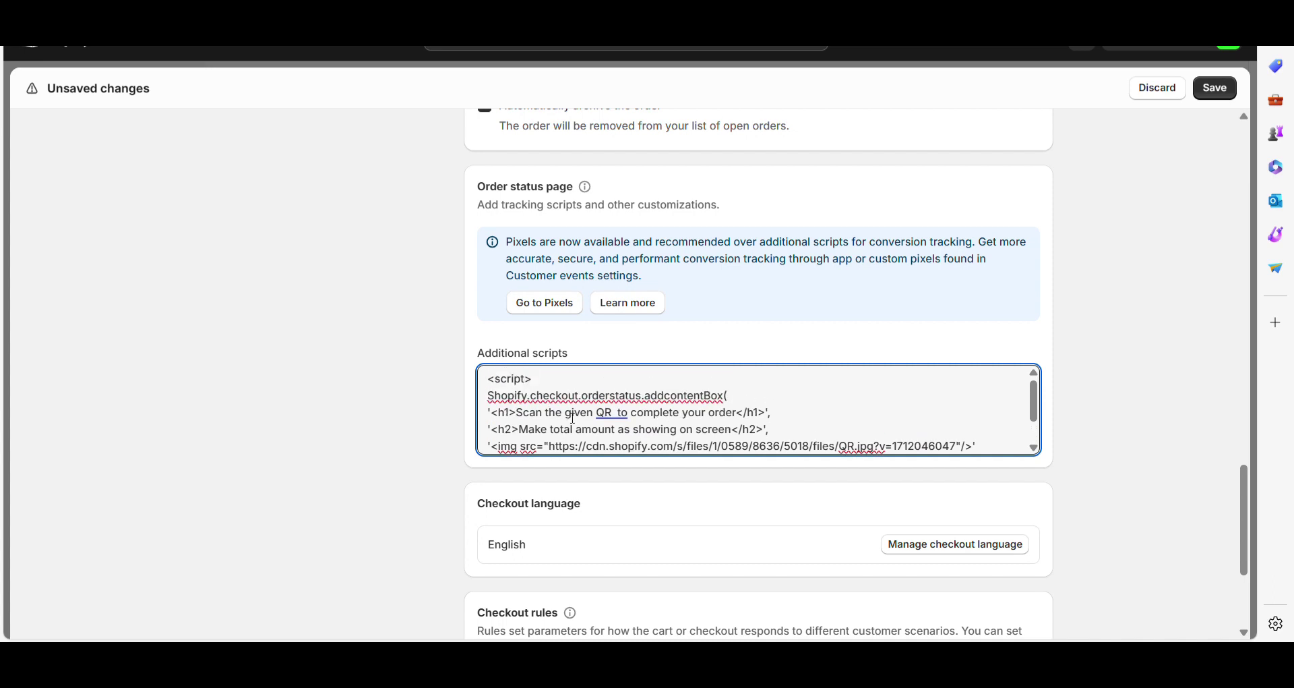
pyautogui.scroll(-1, 504, 423)
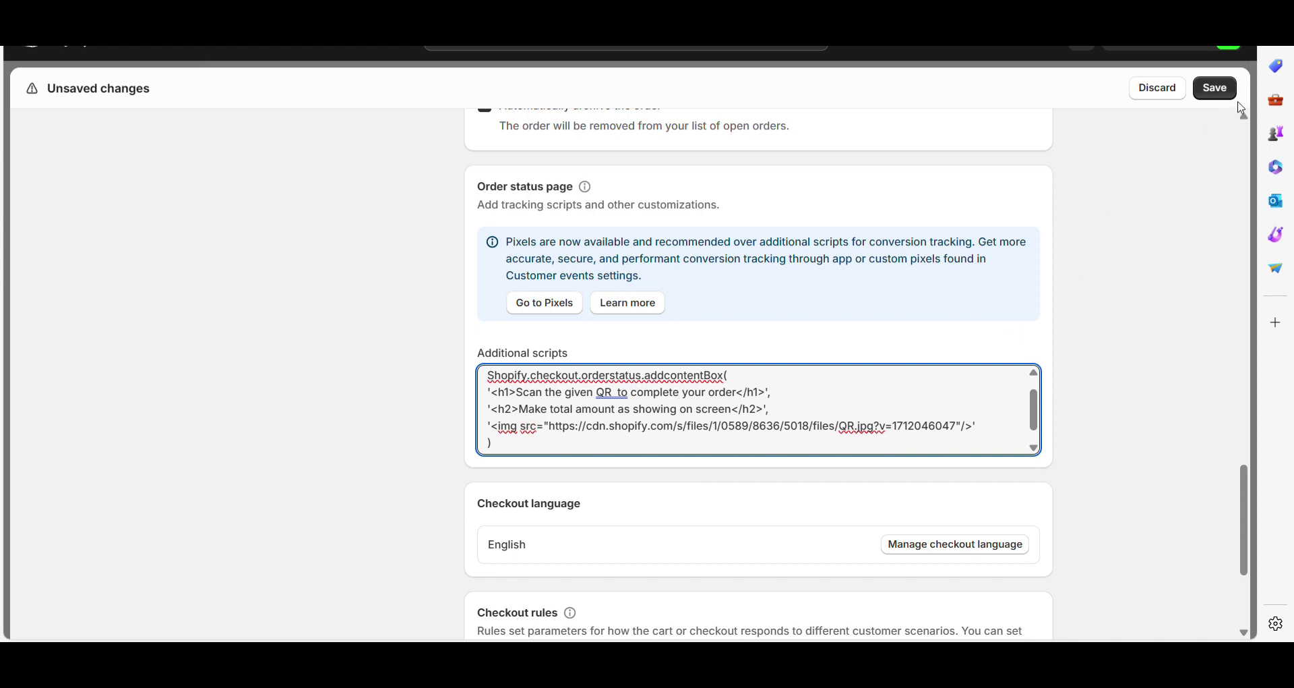
pyautogui.click(1230, 97)
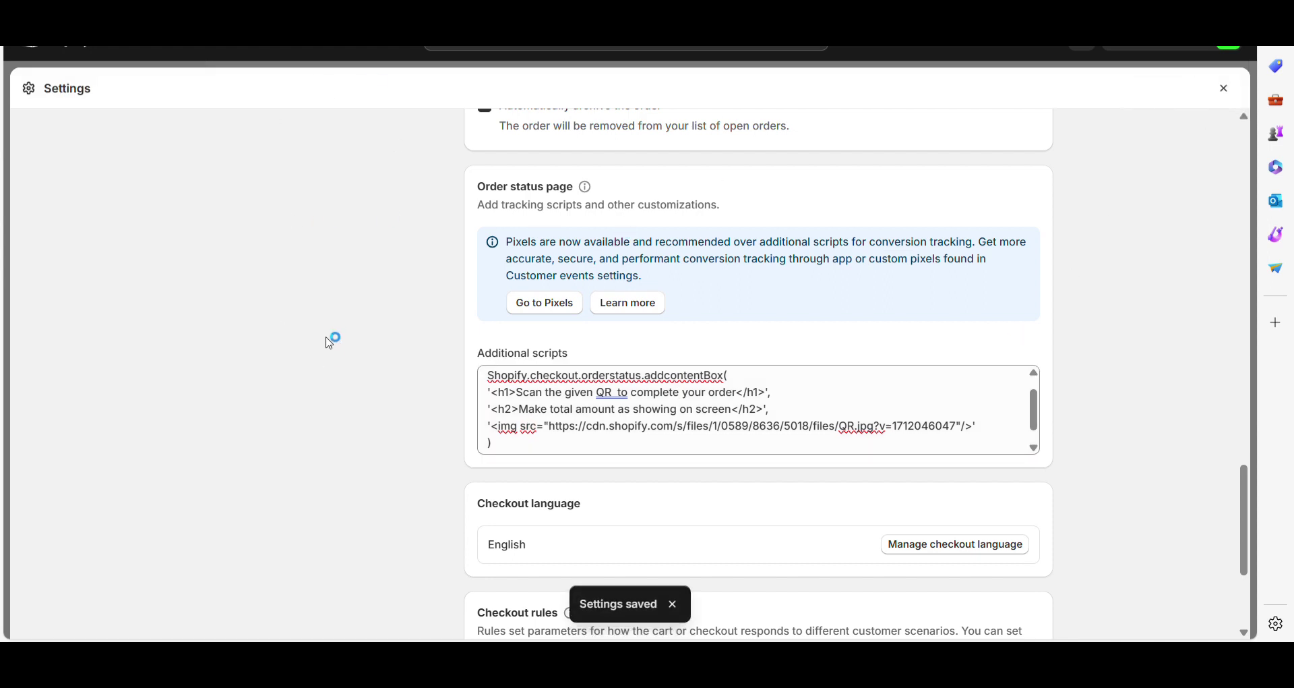
# Step: Add a comma after the image line and capitalize AddcontentBox in the call
pyautogui.click(988, 419)
pyautogui.write(',')
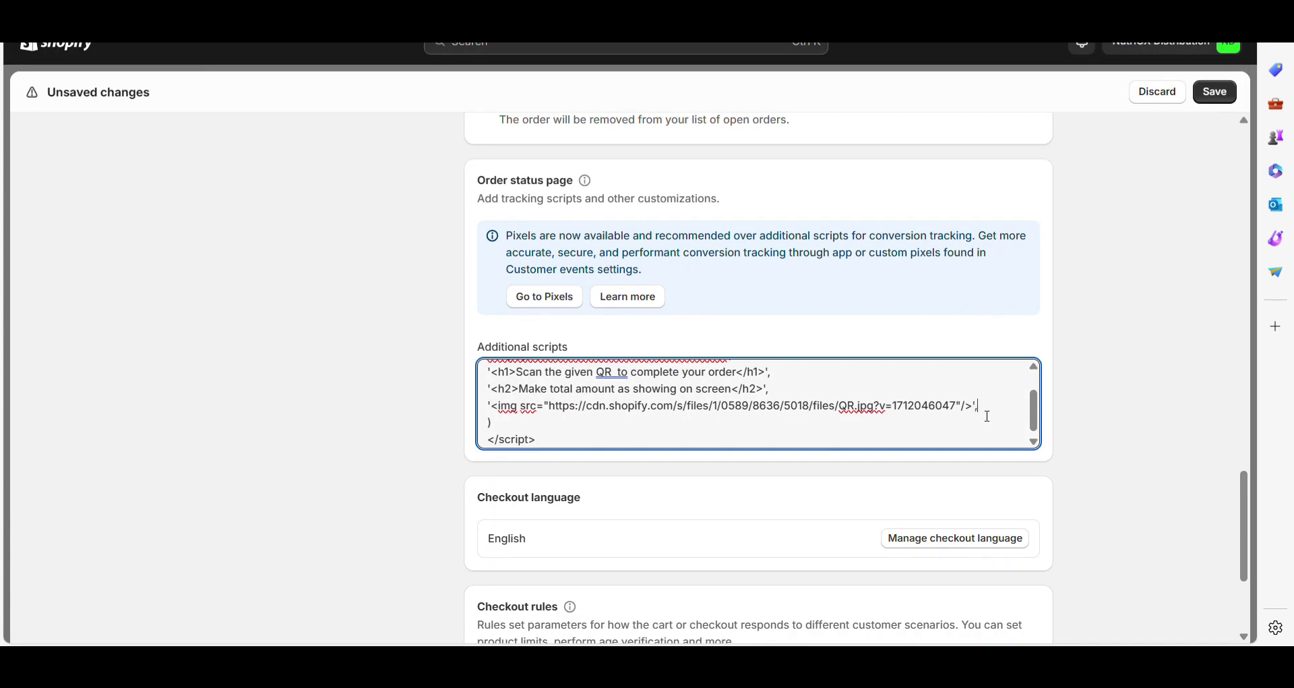
pyautogui.scroll(1, 988, 419)
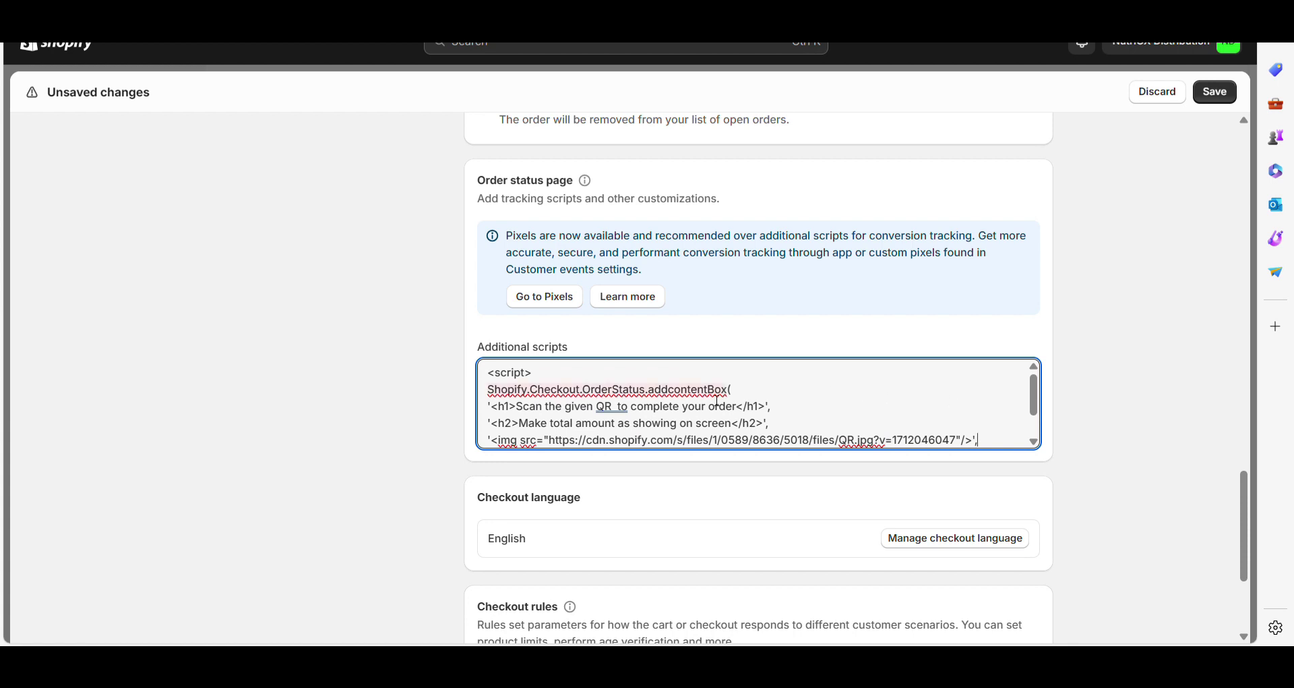
pyautogui.press('BackSpace')
pyautogui.write('A')
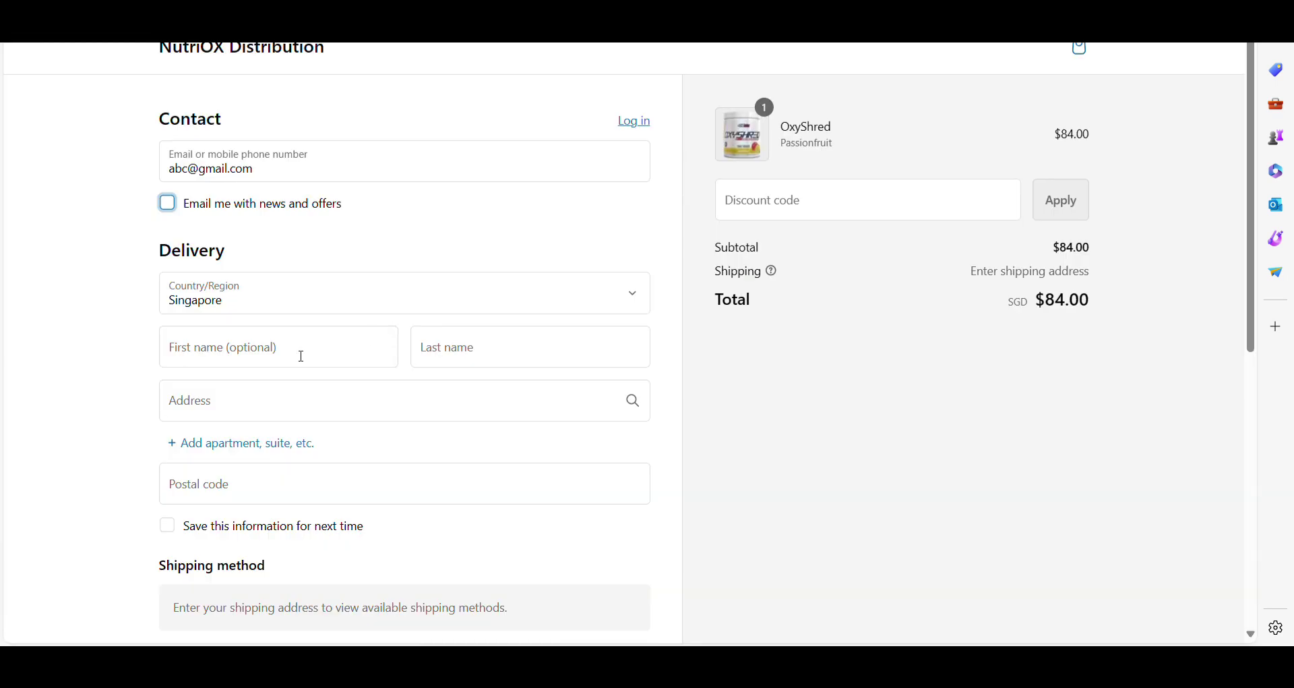
# Step: Enter a test first name, accept autofilled delivery details, and complete the order
pyautogui.click(300, 353)
pyautogui.write('T')
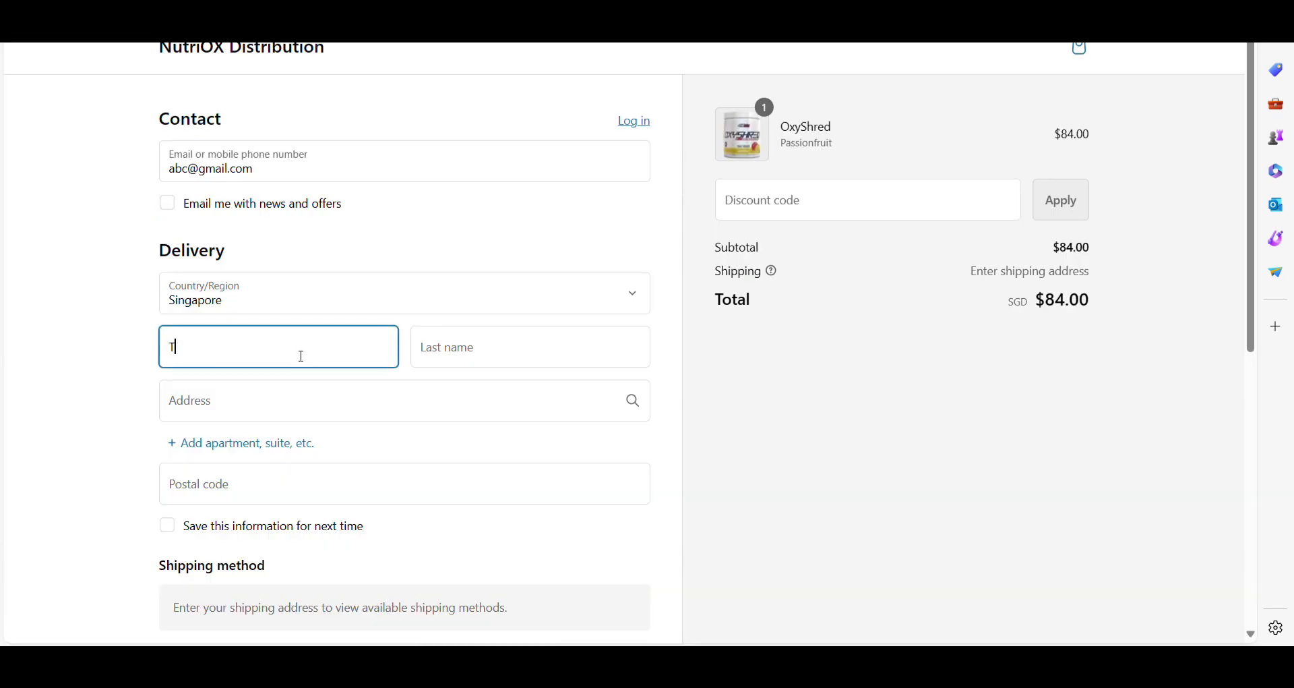
pyautogui.write('E')
pyautogui.press('Down')
pyautogui.press('Return')
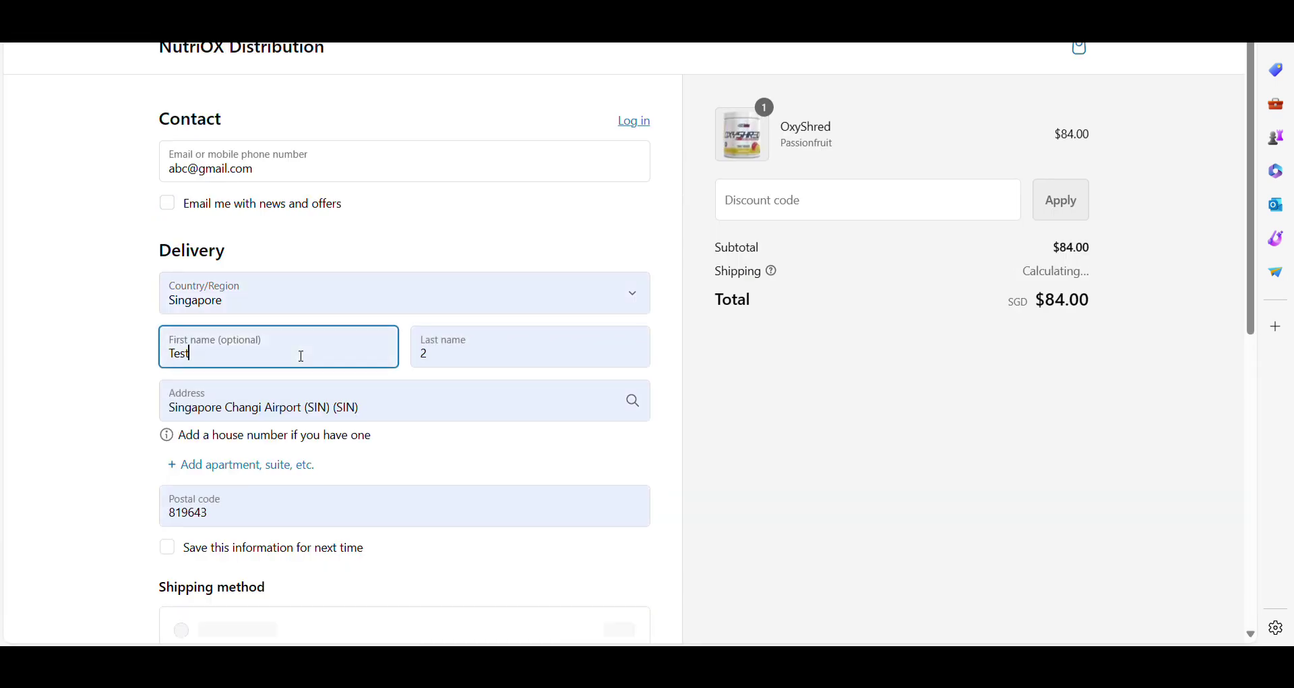
pyautogui.scroll(-4, 301, 358)
pyautogui.scroll(-3, 294, 397)
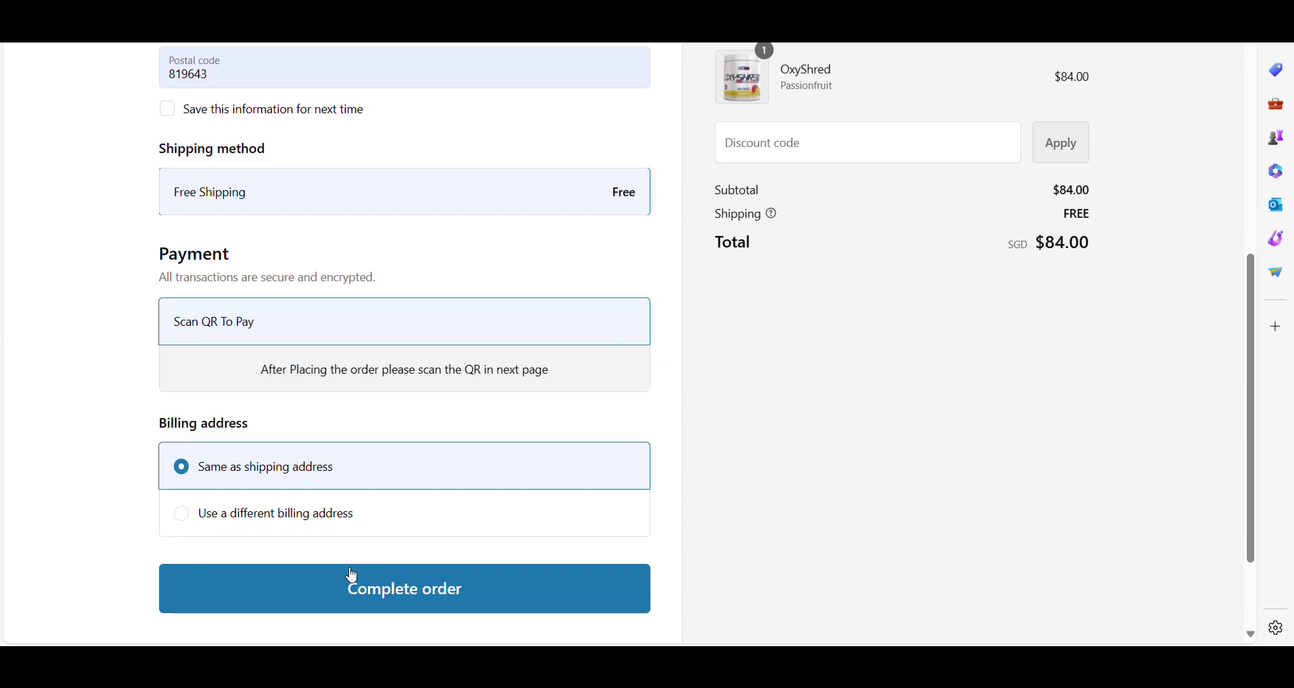
pyautogui.click(348, 597)
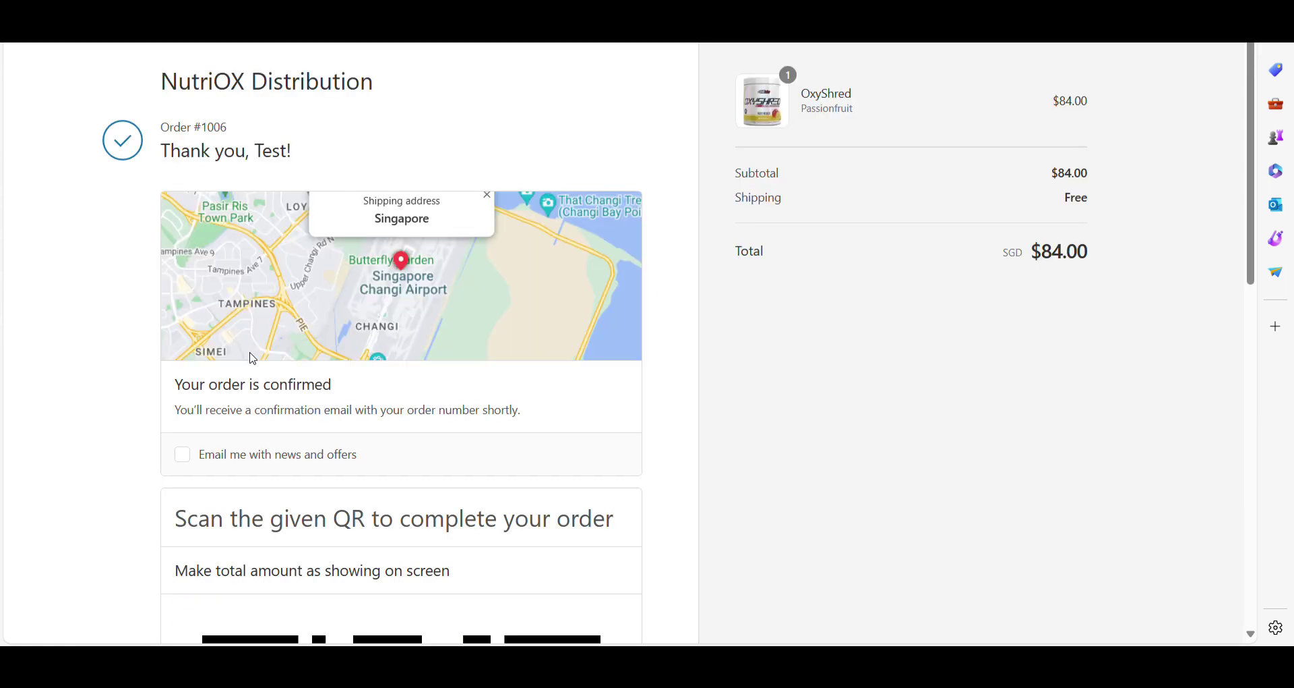
# Step: Scroll order #1006's thank-you page to check the scan-QR heading, amount subheading and QR code
pyautogui.scroll(-3, 55, 409)
pyautogui.scroll(-2, 51, 408)
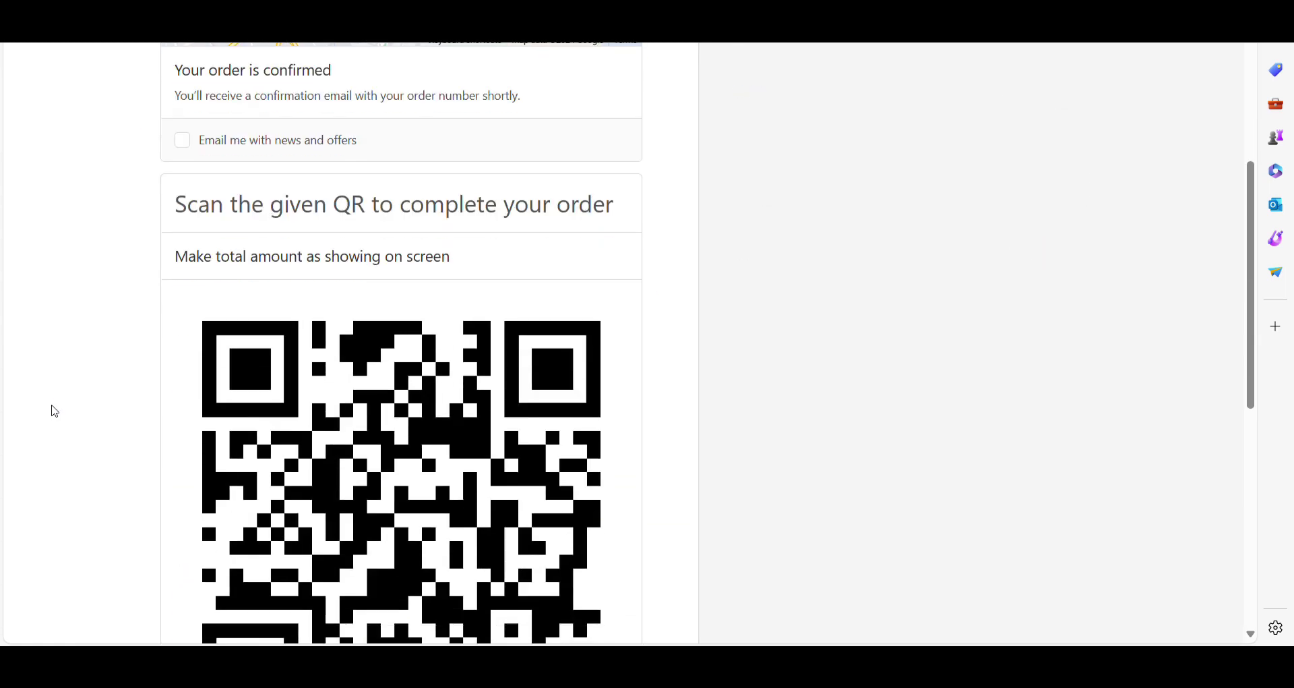
pyautogui.scroll(3, 55, 411)
pyautogui.scroll(1, 55, 410)
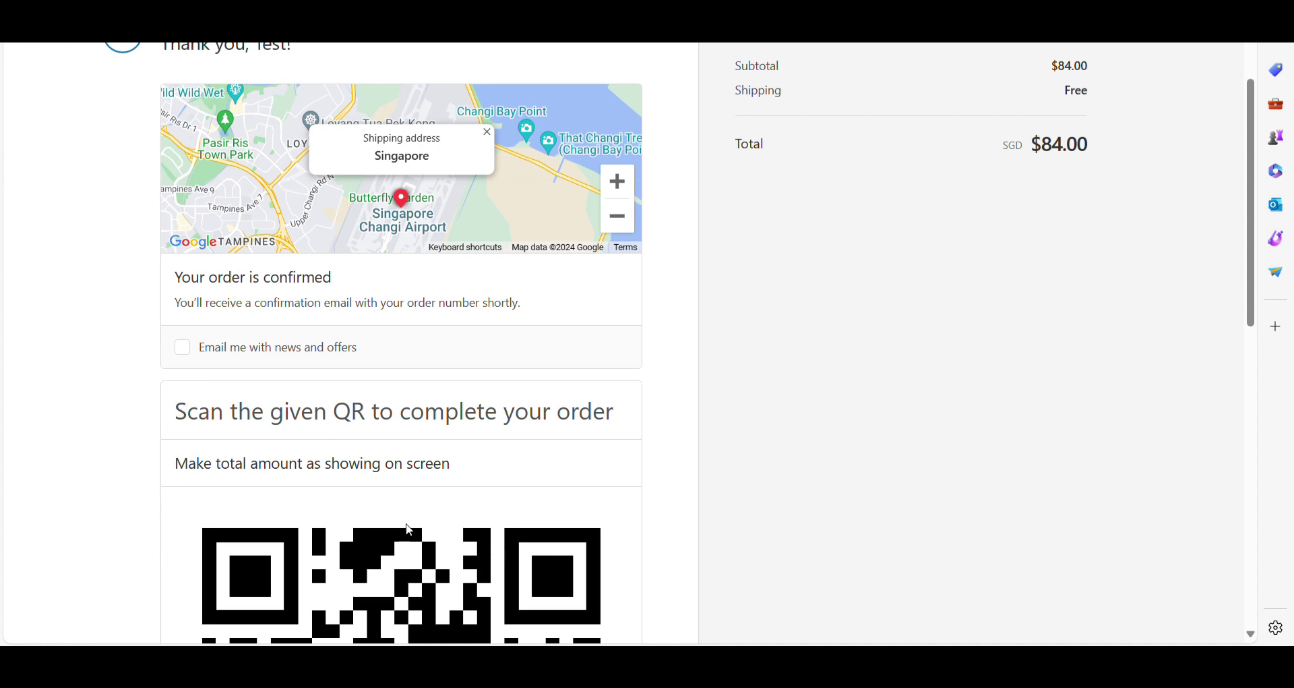
pyautogui.scroll(1, 506, 458)
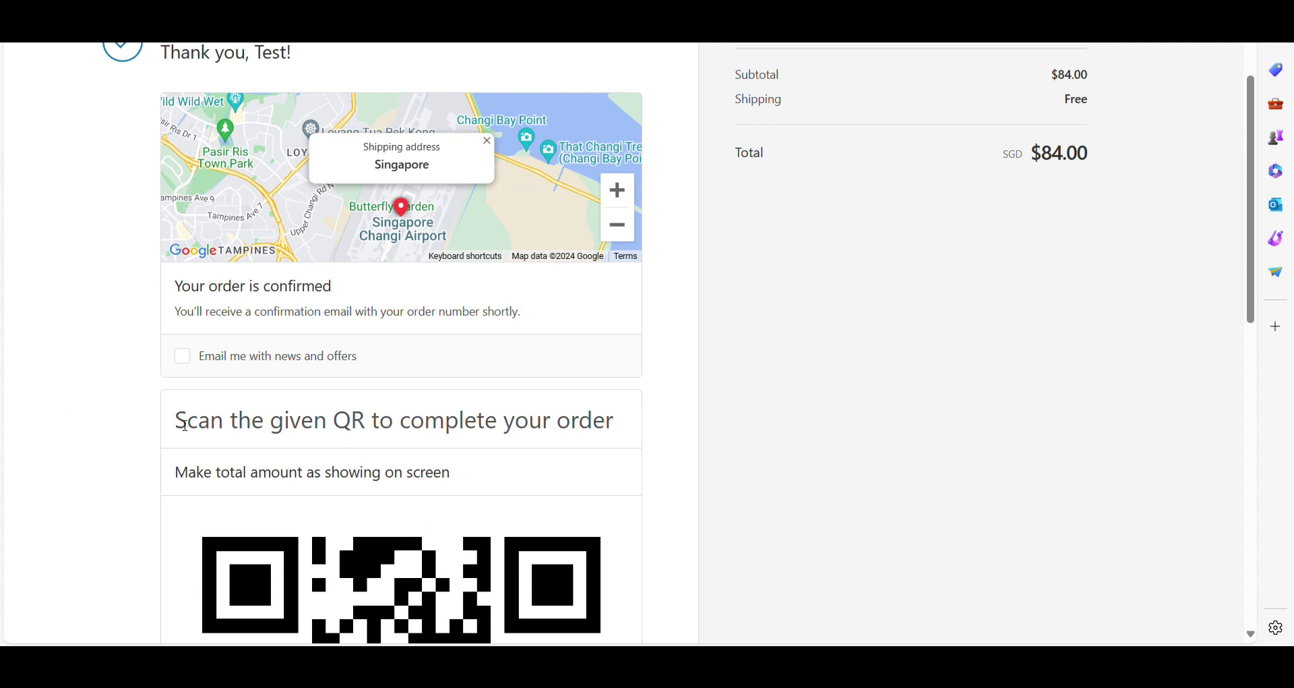
pyautogui.scroll(2, 111, 452)
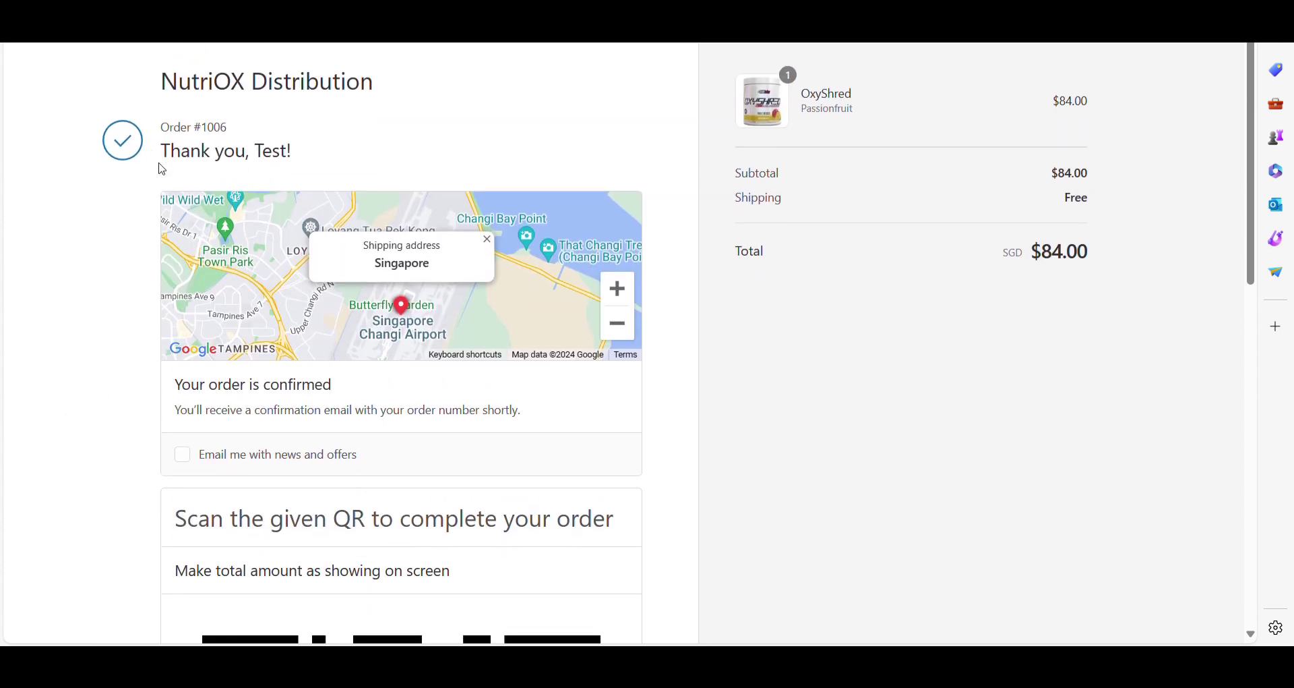
pyautogui.scroll(-3, 199, 178)
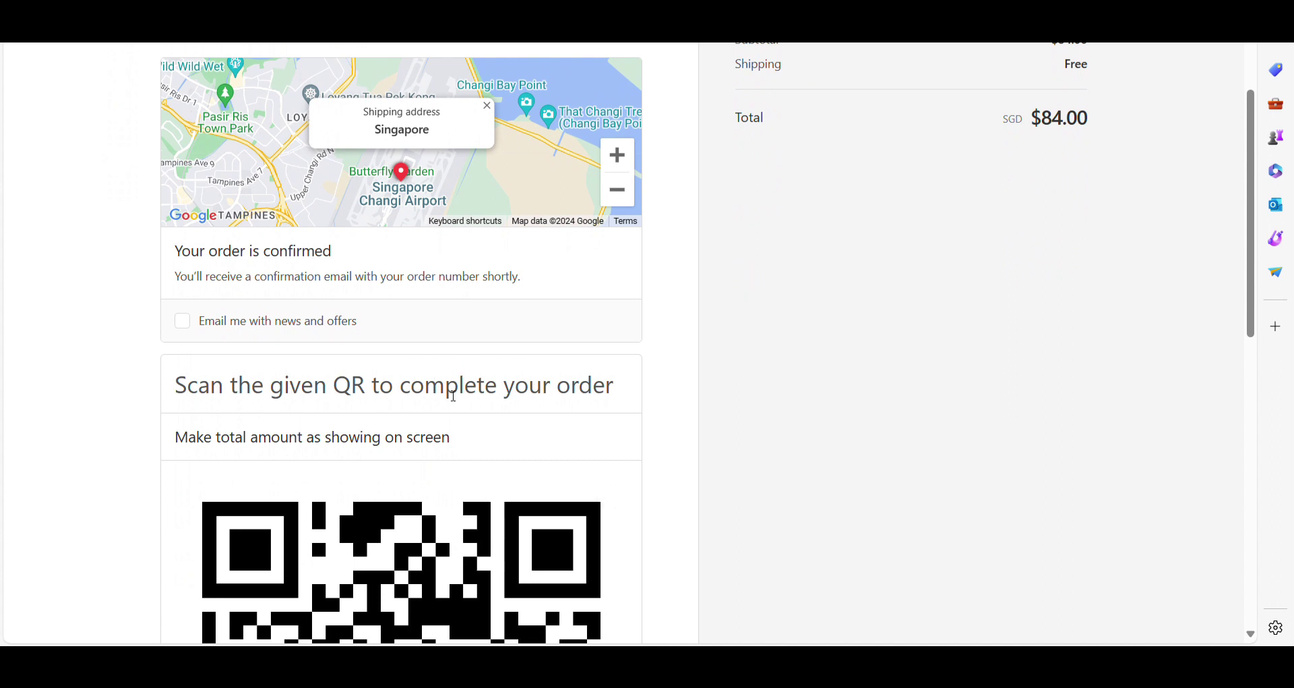
pyautogui.scroll(1, 370, 390)
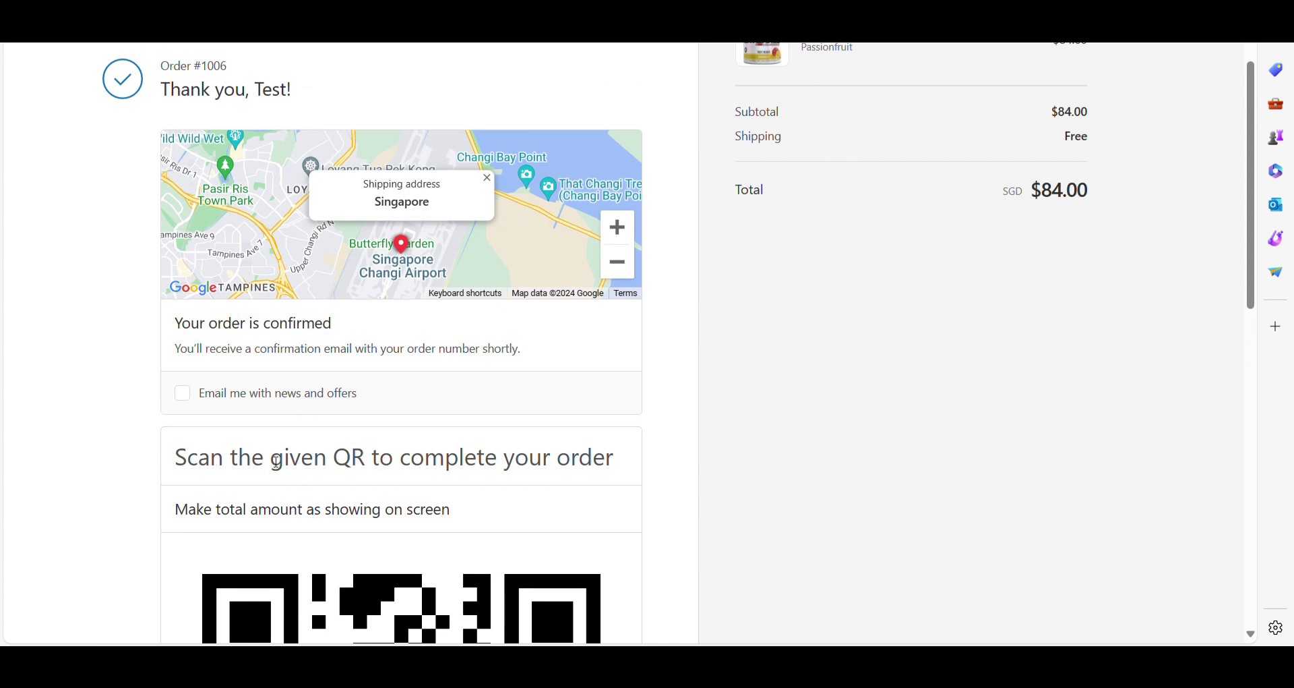
pyautogui.scroll(1, 532, 442)
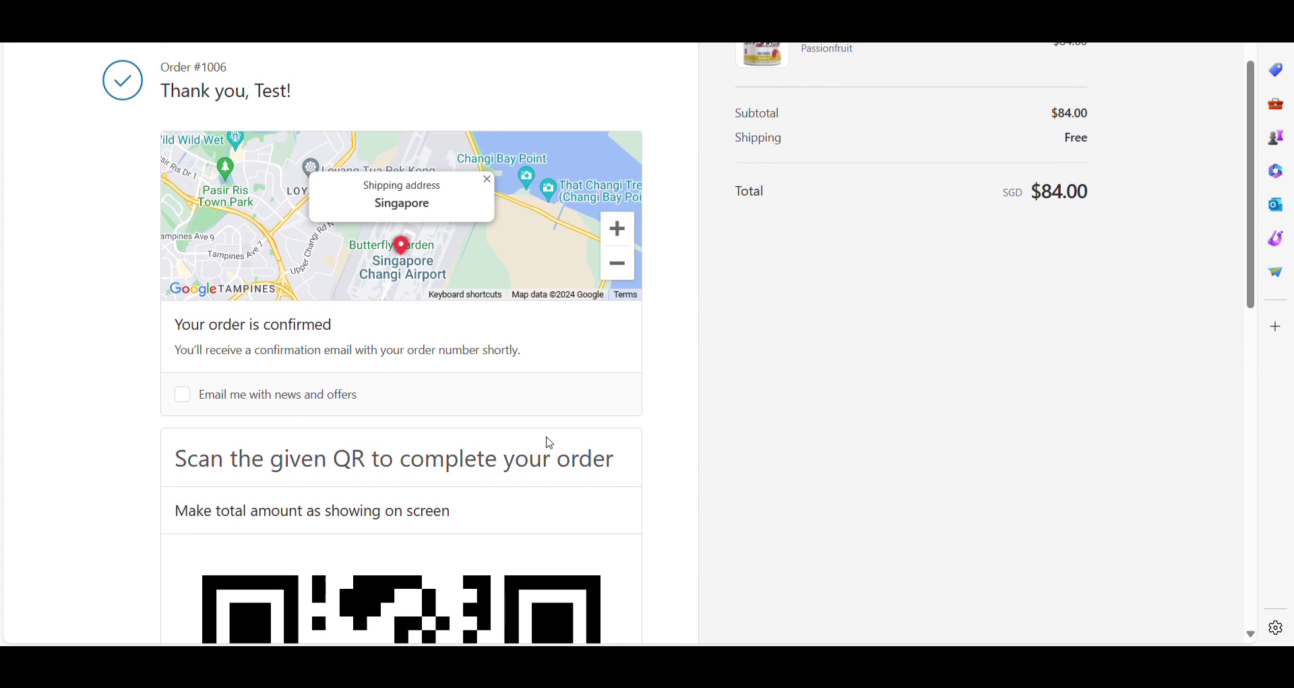